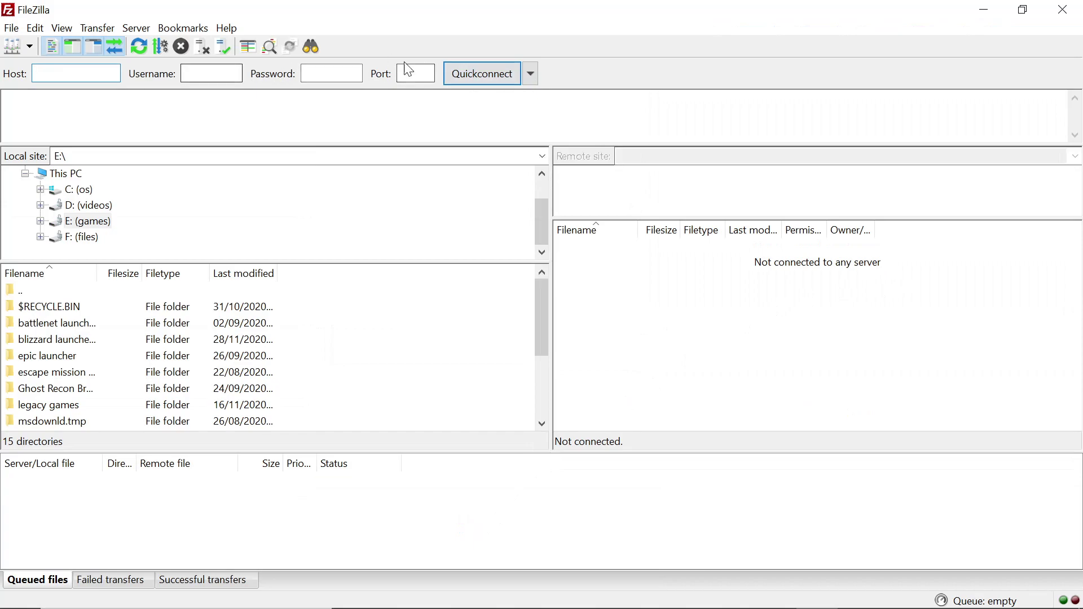
# Step: Reconnect to ukln009.gamedata.io from the Quickconnect history and enter the master password
pyautogui.click(531, 76)
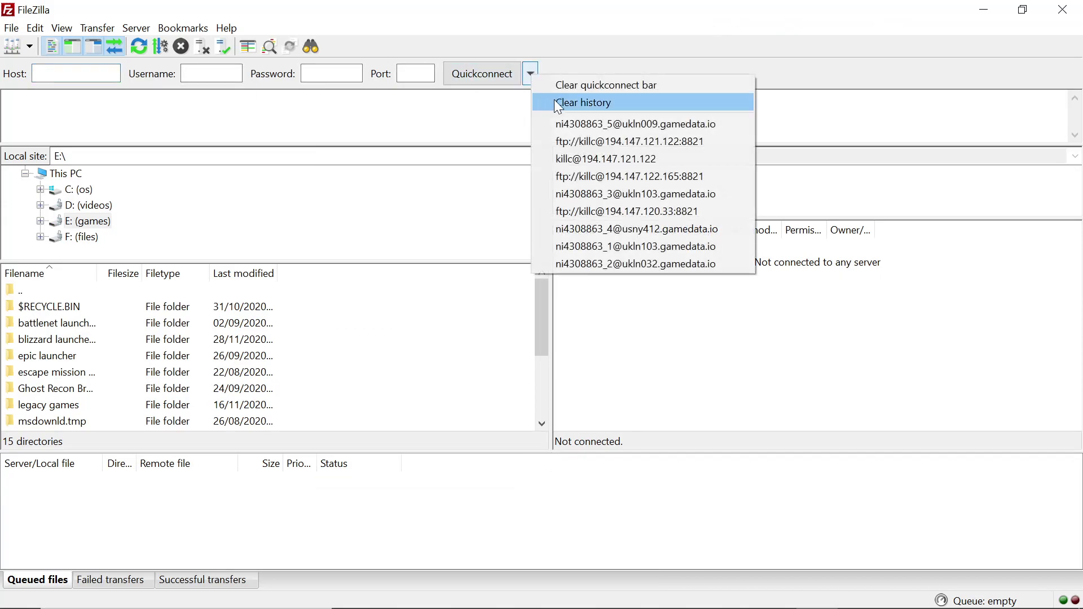
pyautogui.click(575, 126)
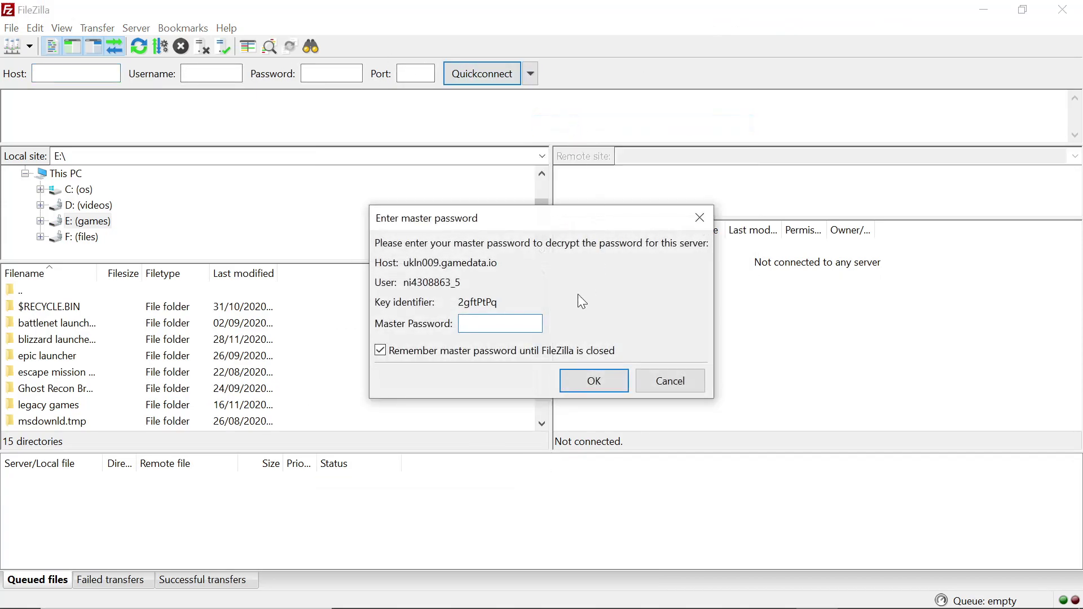
pyautogui.press('capslock')
pyautogui.write('p')
pyautogui.write('p')
pyautogui.click(586, 379)
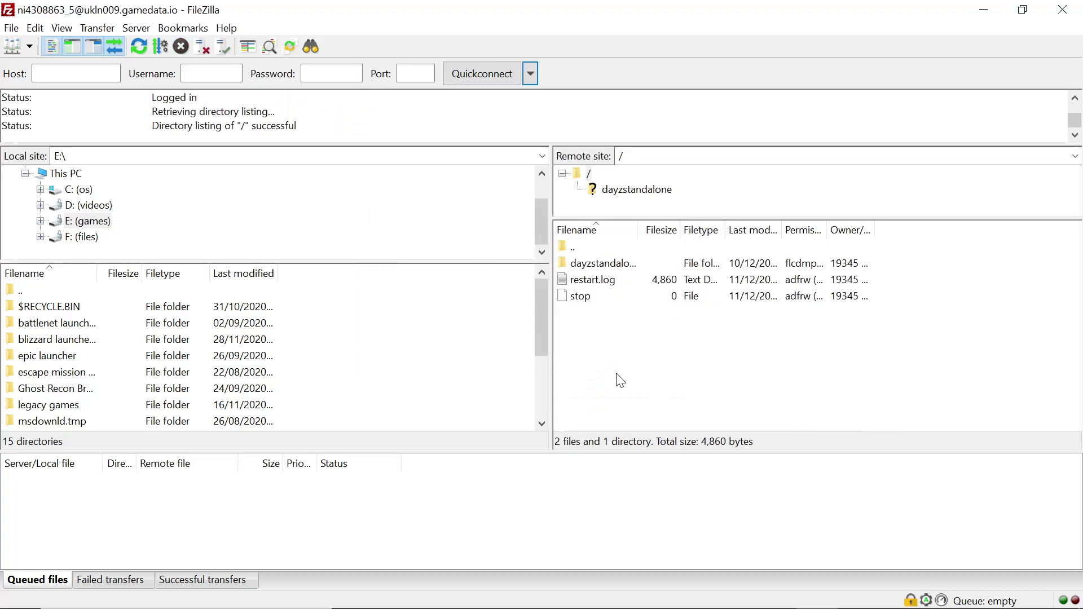
# Step: Open the server's dayzstandalone folder in the Remote site list
pyautogui.click(643, 267)
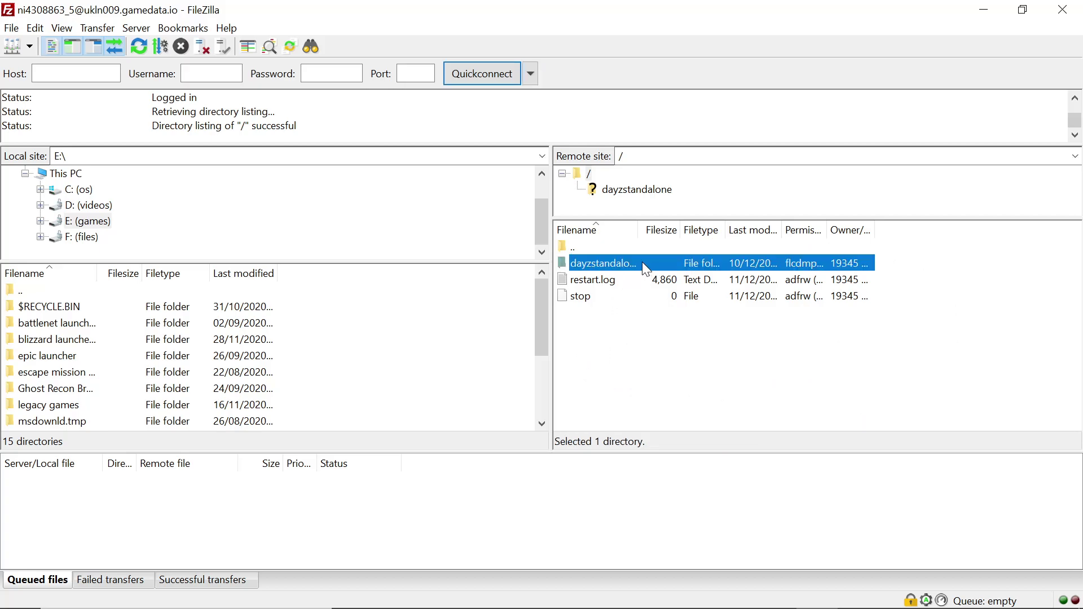
pyautogui.doubleClick(643, 264)
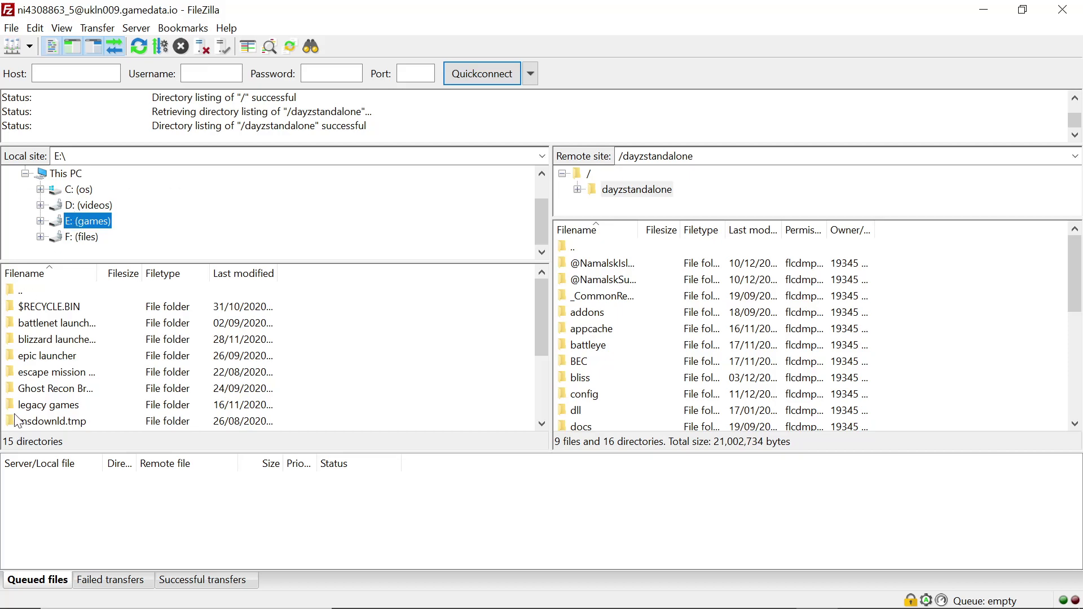
# Step: Browse the local drive E into SteamLibrary > steamapps > common
pyautogui.scroll(-3, 33, 375)
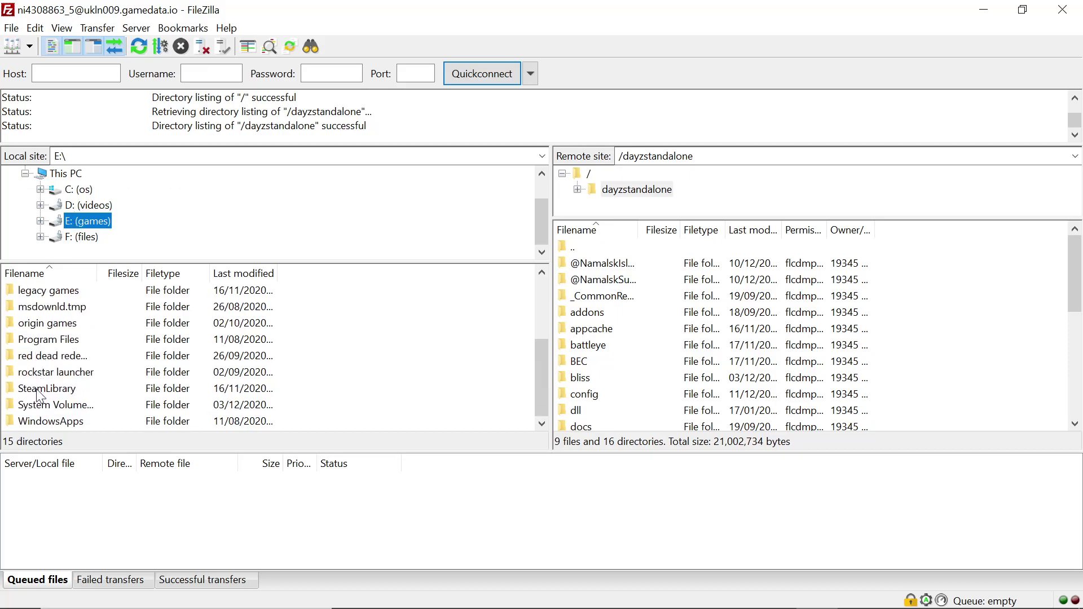
pyautogui.click(38, 391)
pyautogui.doubleClick(37, 388)
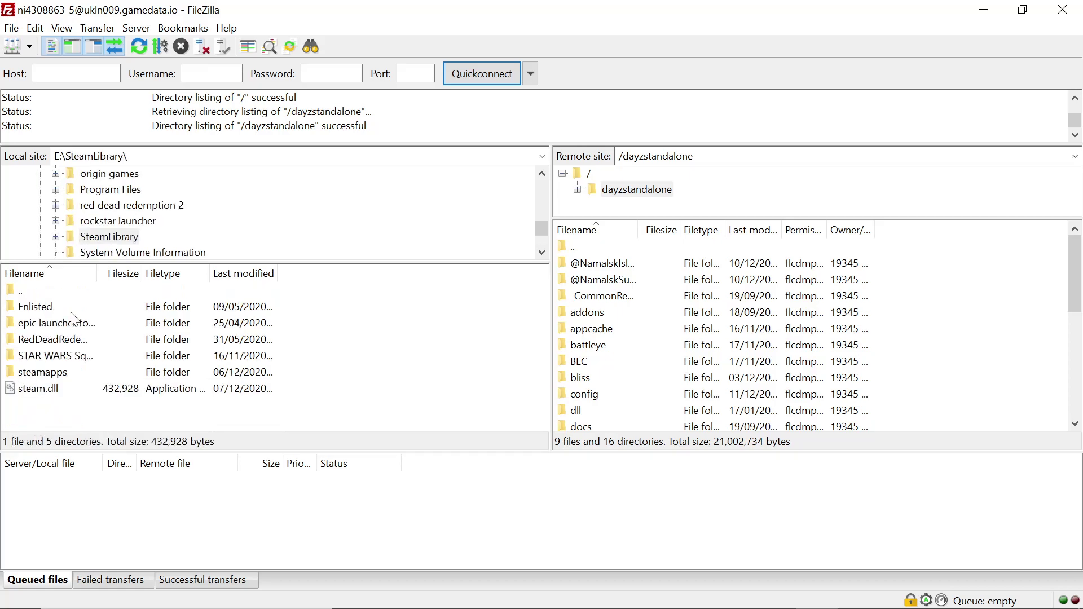
pyautogui.click(61, 375)
pyautogui.doubleClick(60, 375)
pyautogui.click(61, 374)
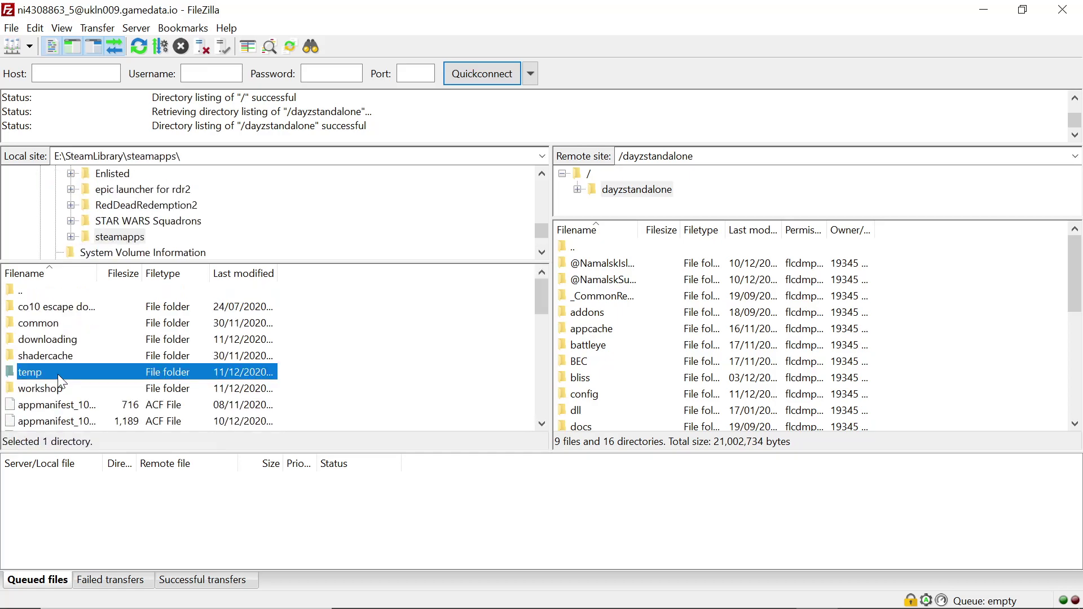
pyautogui.click(61, 325)
pyautogui.doubleClick(61, 325)
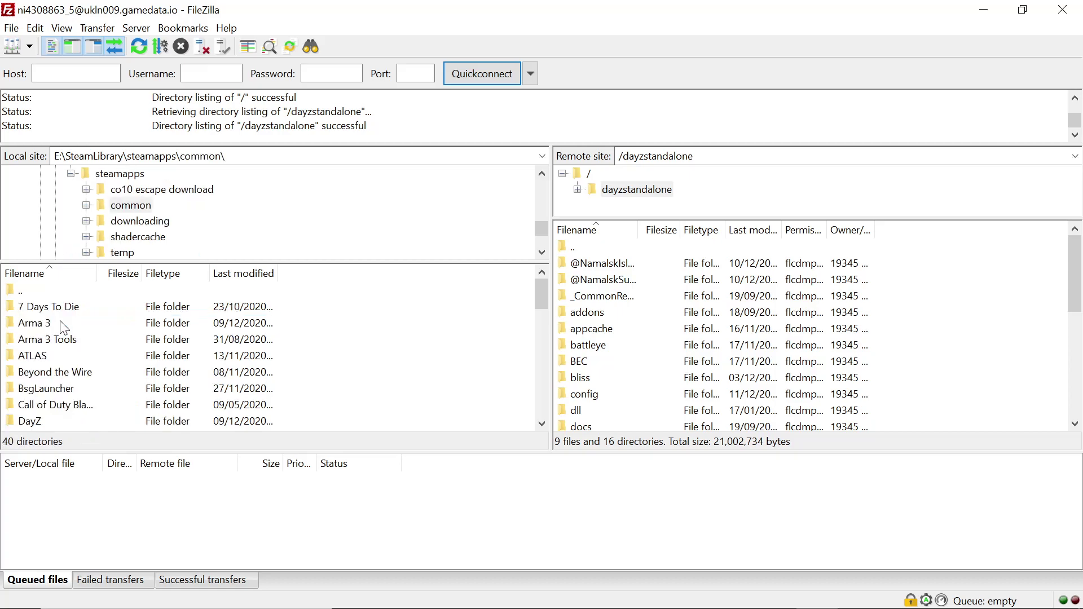
# Step: Open DayZ > !Workshop locally to list the 83 downloaded mod folders
pyautogui.scroll(-1, 63, 395)
pyautogui.click(43, 373)
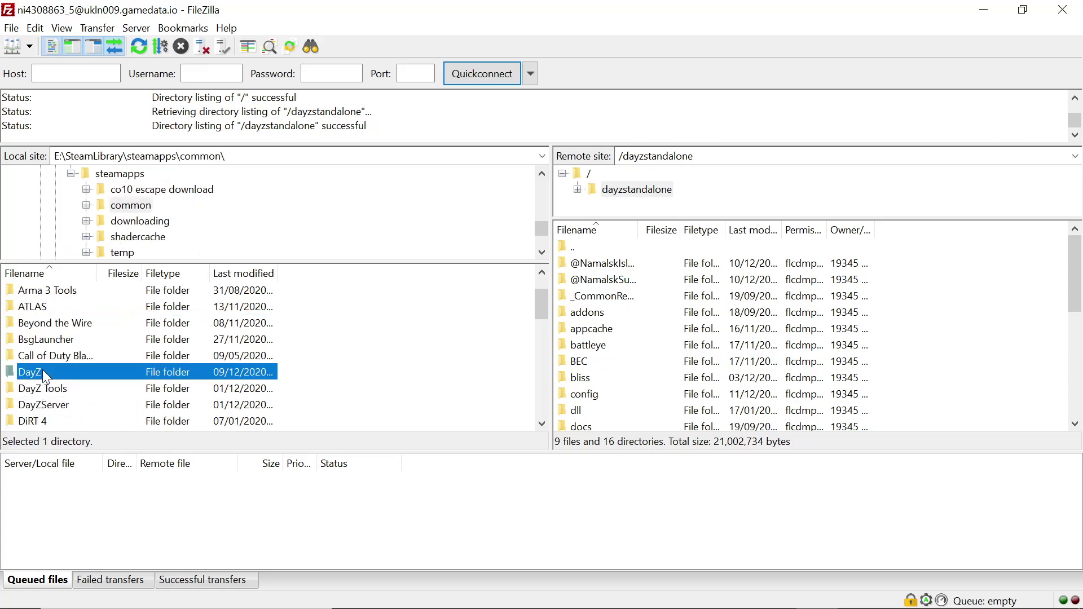
pyautogui.doubleClick(42, 370)
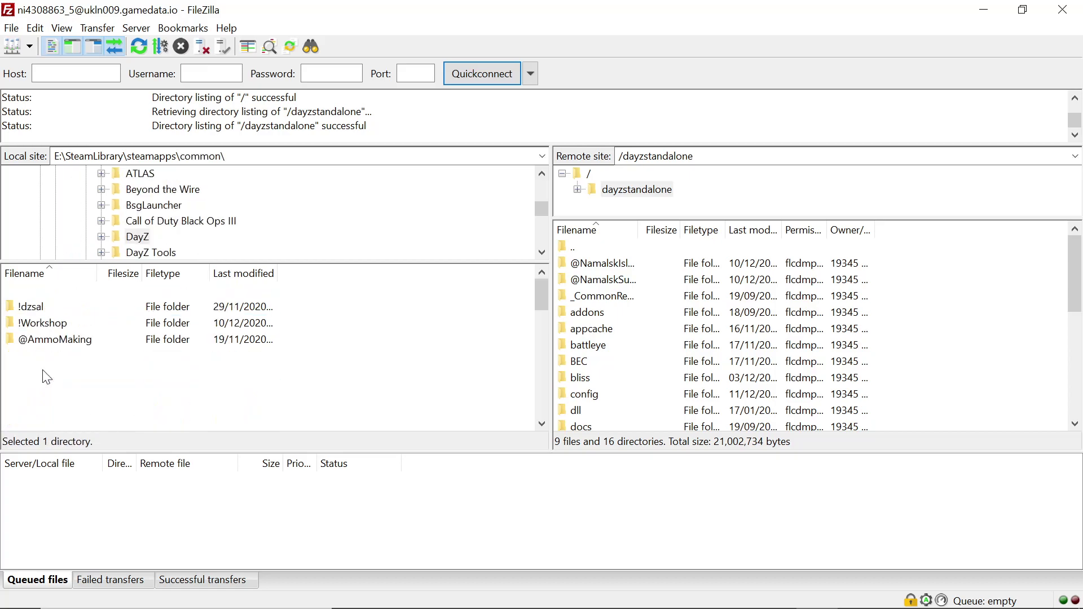
pyautogui.click(49, 322)
pyautogui.doubleClick(49, 321)
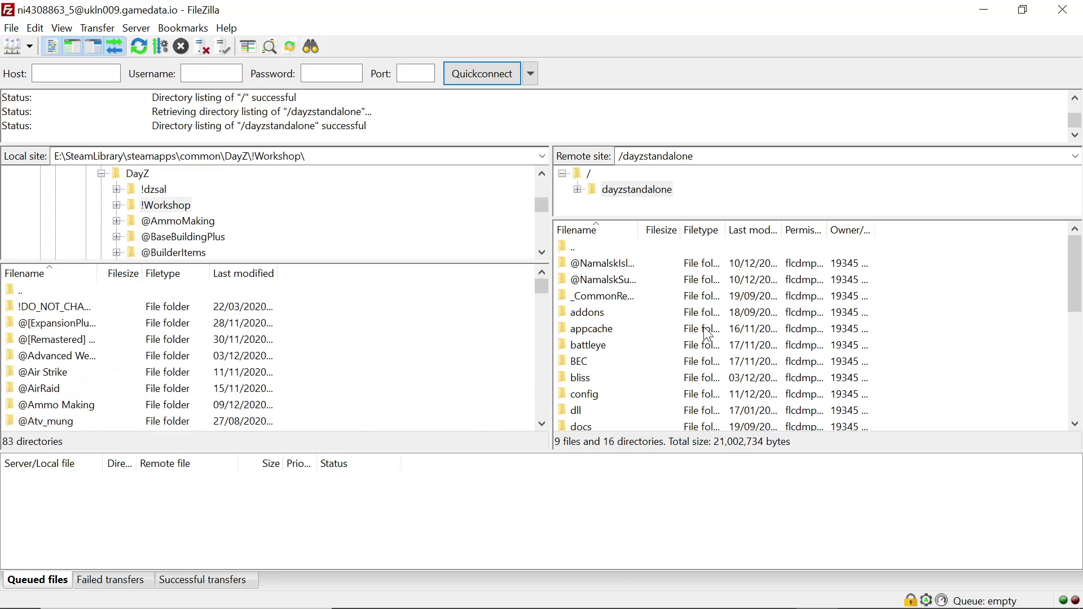
pyautogui.click(576, 253)
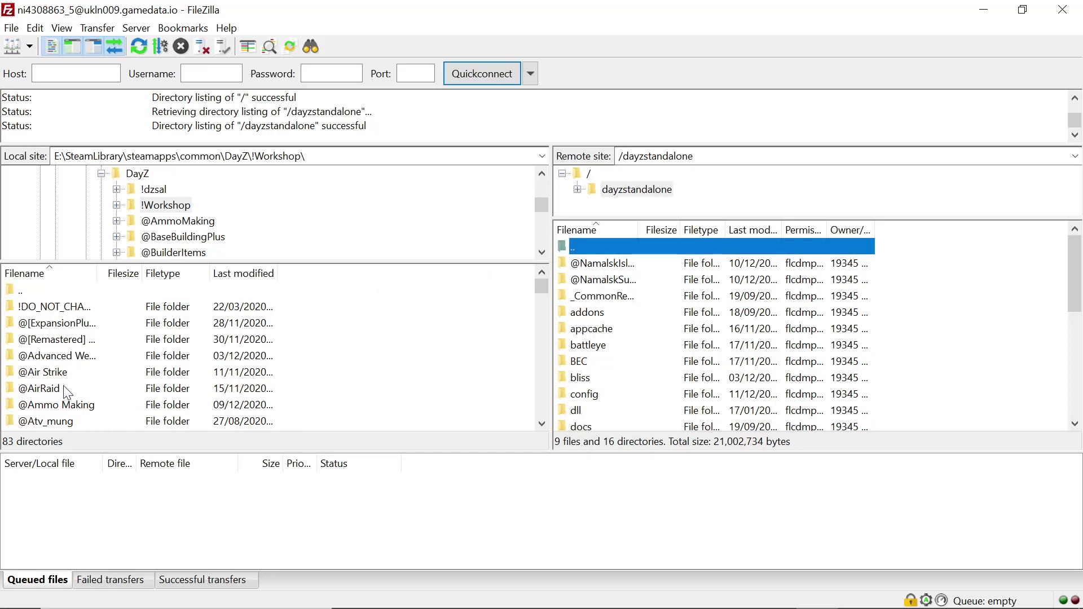
pyautogui.scroll(-7, 189, 355)
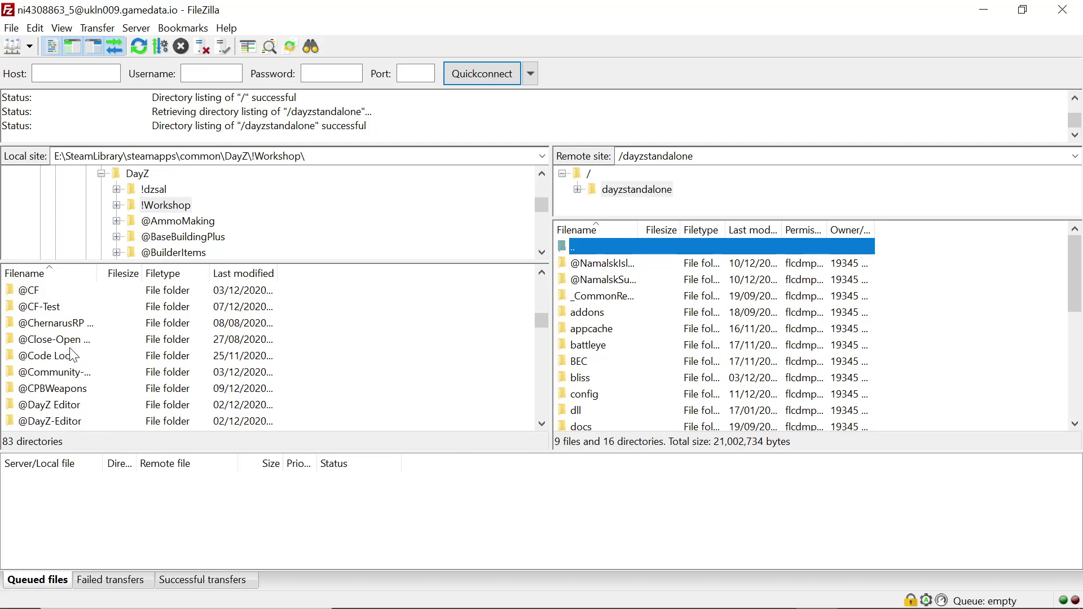
pyautogui.scroll(1, 87, 338)
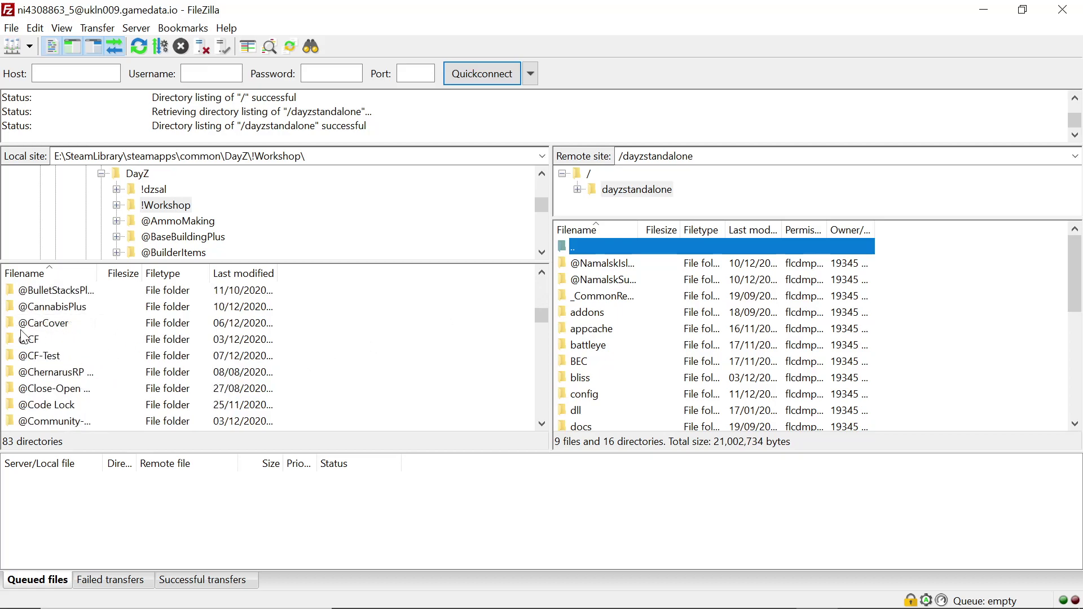
pyautogui.rightClick(42, 343)
pyautogui.click(76, 347)
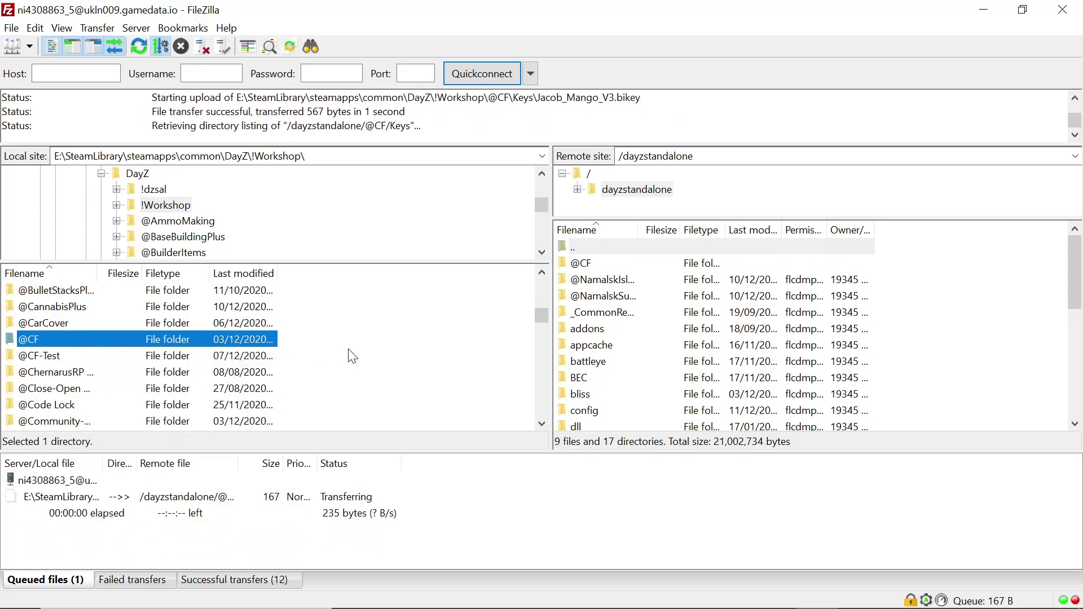
pyautogui.scroll(-1, 26, 361)
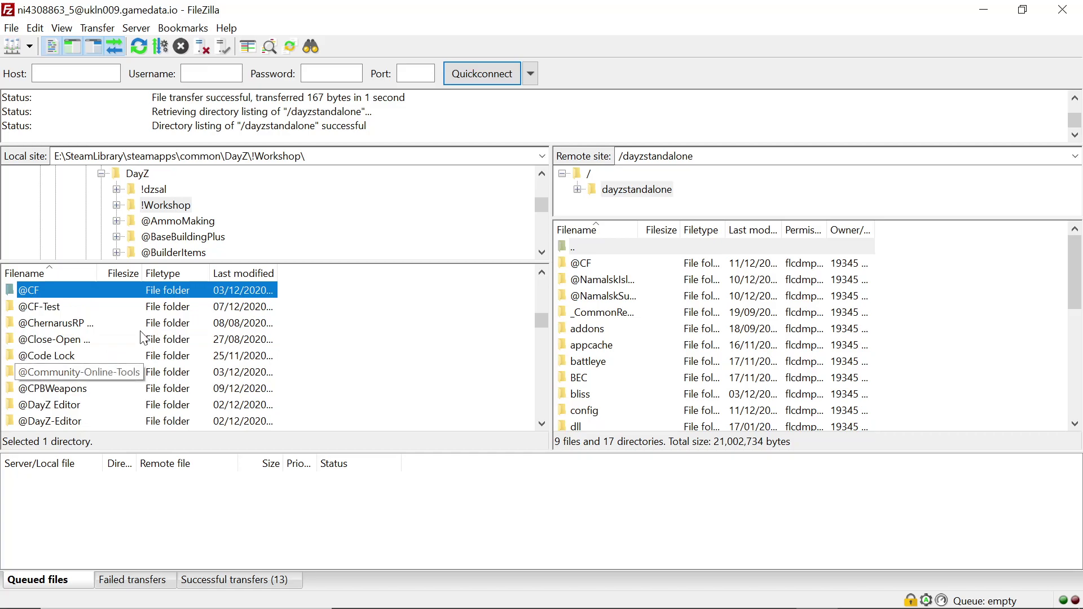
pyautogui.click(581, 247)
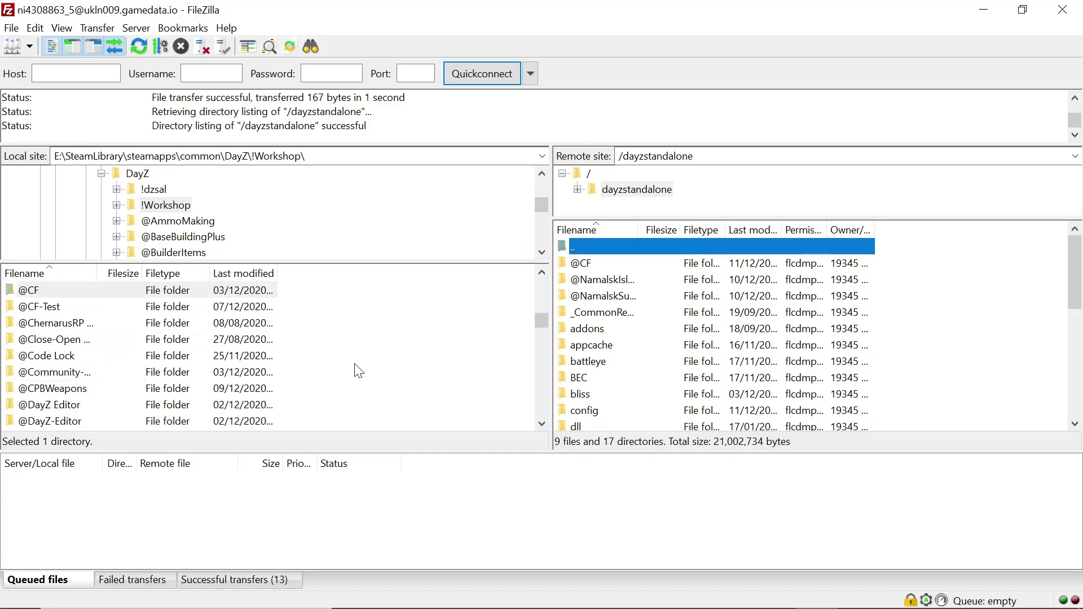
pyautogui.rightClick(52, 374)
pyautogui.click(93, 385)
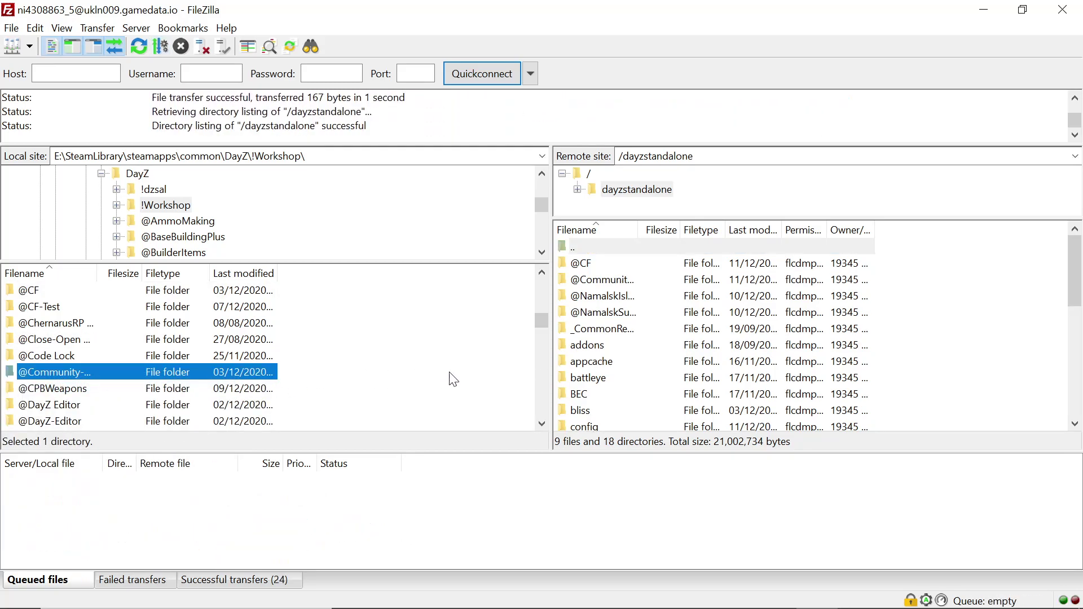
pyautogui.click(580, 244)
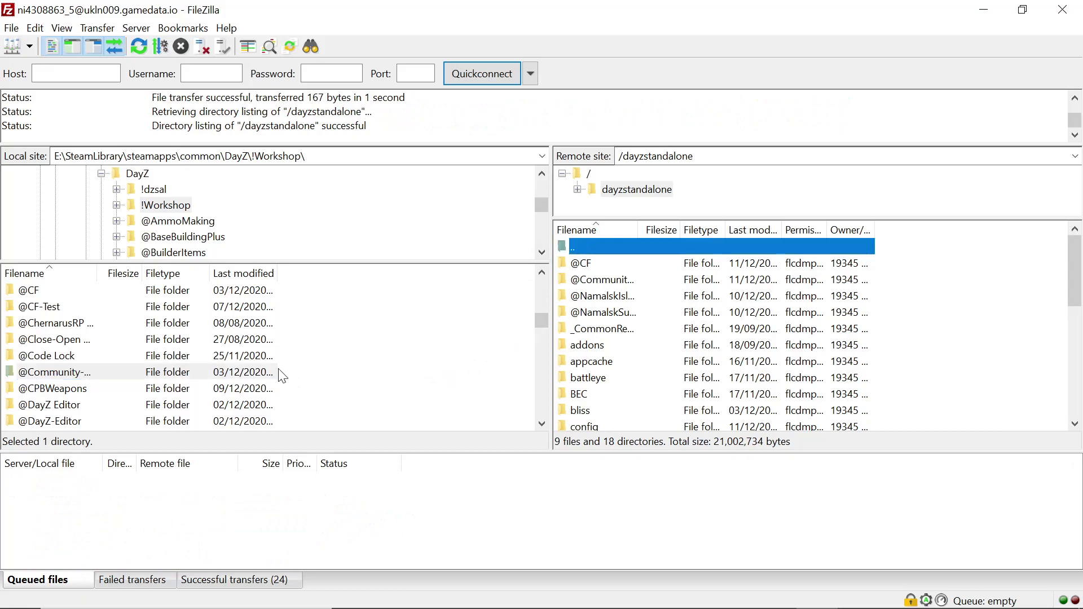
pyautogui.scroll(-1, 209, 337)
pyautogui.scroll(-1, 207, 338)
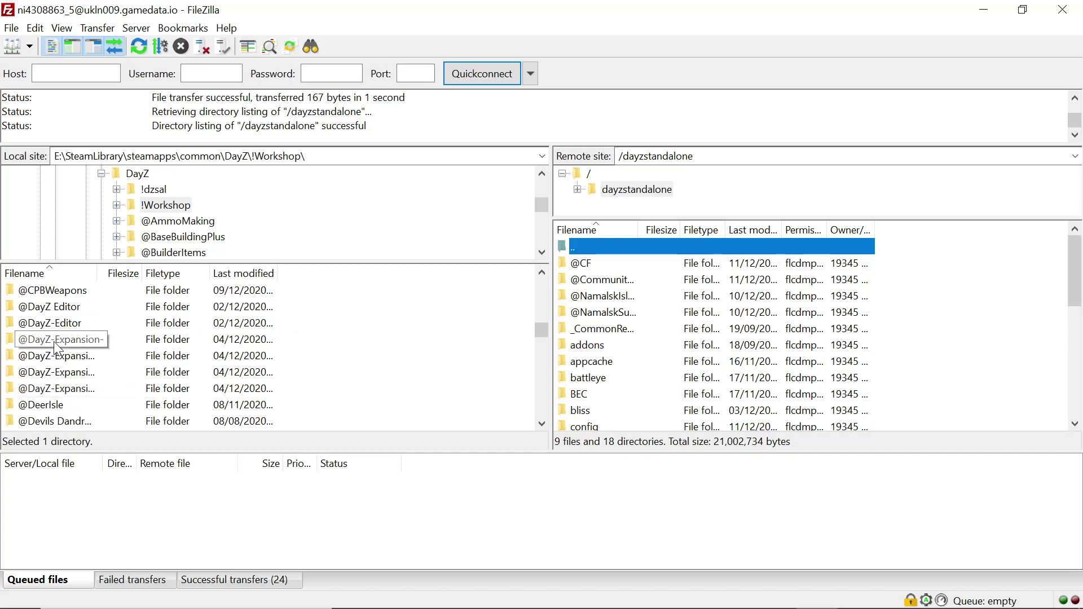
pyautogui.moveTo(397, 339); pyautogui.dragTo(69, 386)
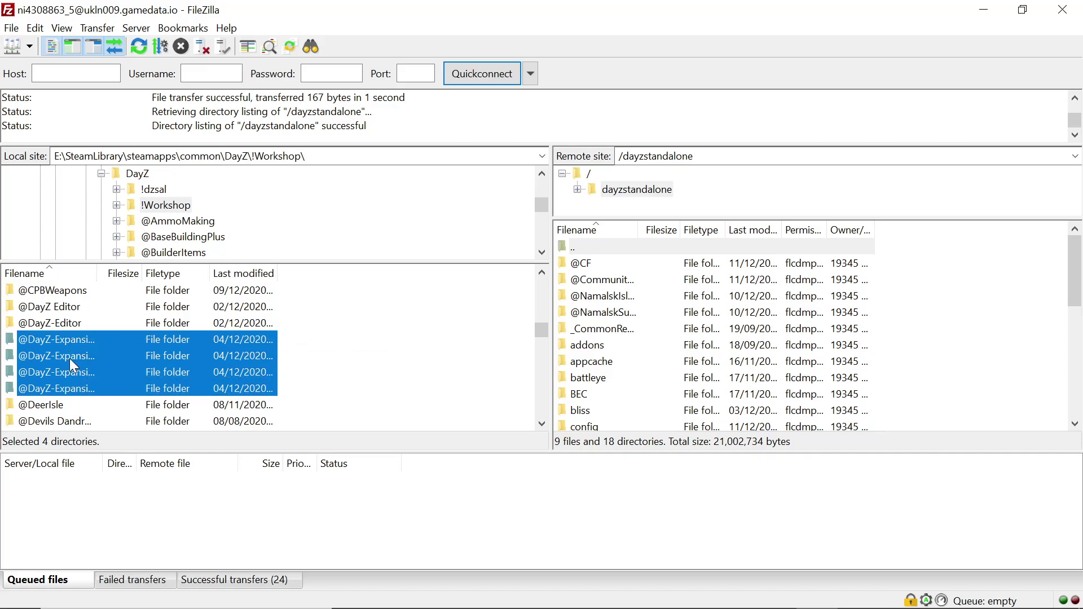
pyautogui.rightClick(70, 358)
pyautogui.click(101, 368)
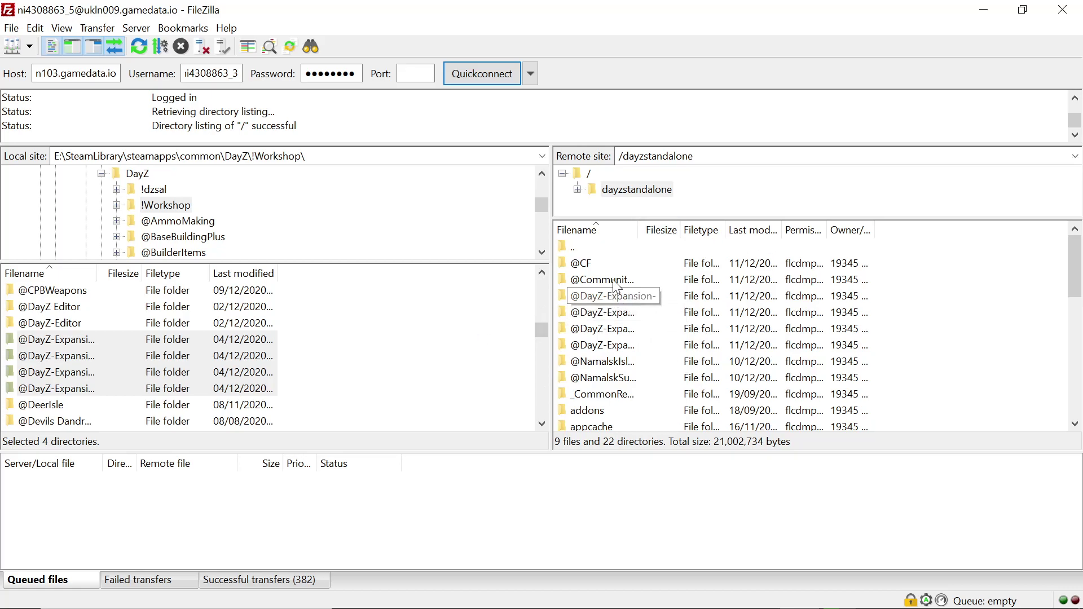
# Step: Open the keys folder inside the server's dayzstandalone folder
pyautogui.click(594, 264)
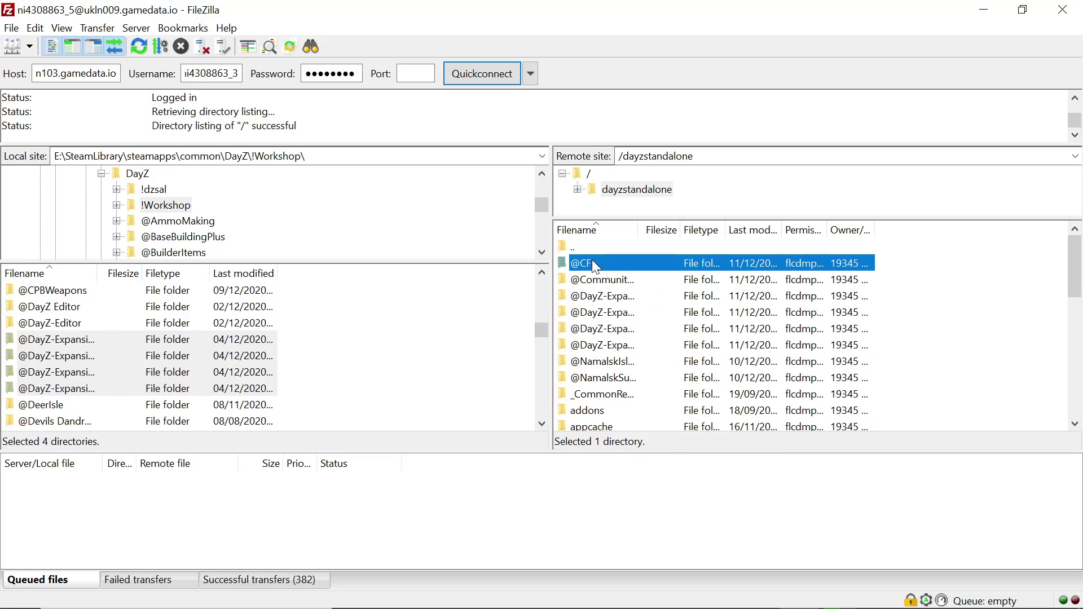
pyautogui.scroll(-4, 604, 338)
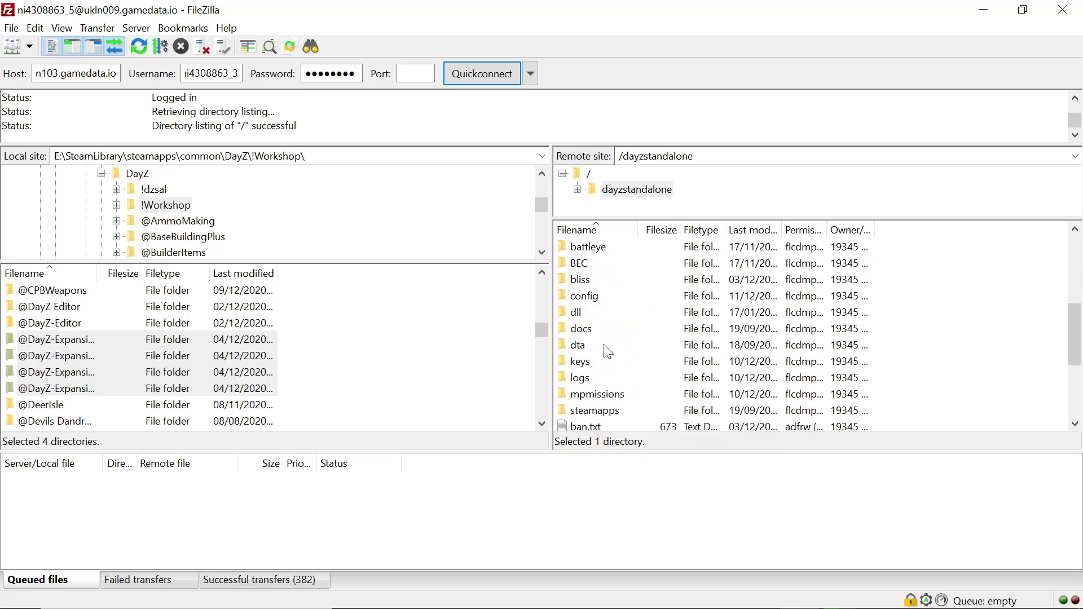
pyautogui.click(604, 362)
pyautogui.doubleClick(606, 364)
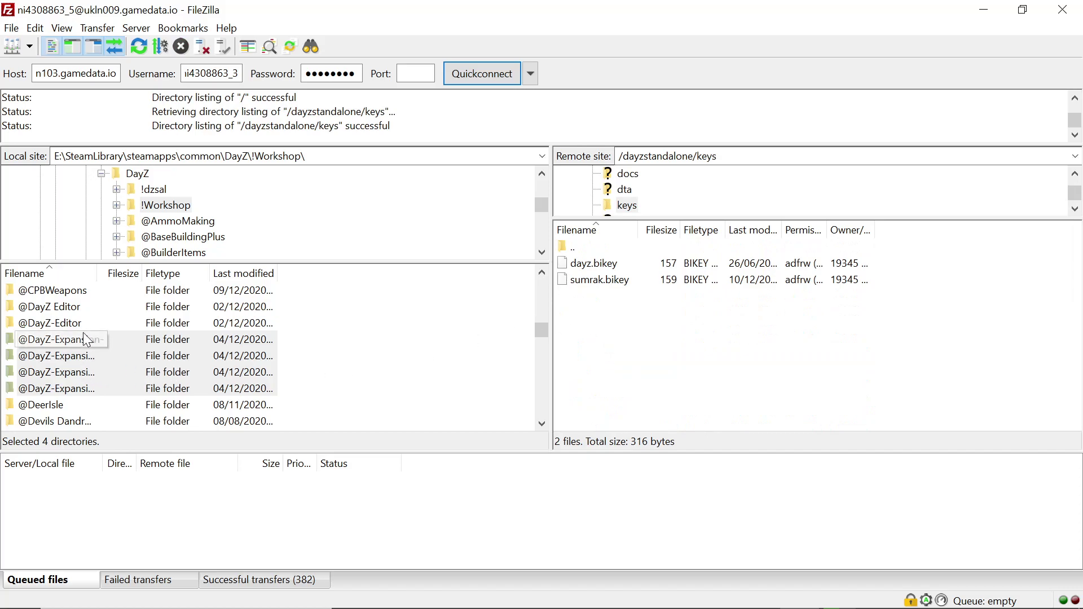
pyautogui.scroll(1, 84, 336)
pyautogui.scroll(1, 84, 338)
pyautogui.click(47, 289)
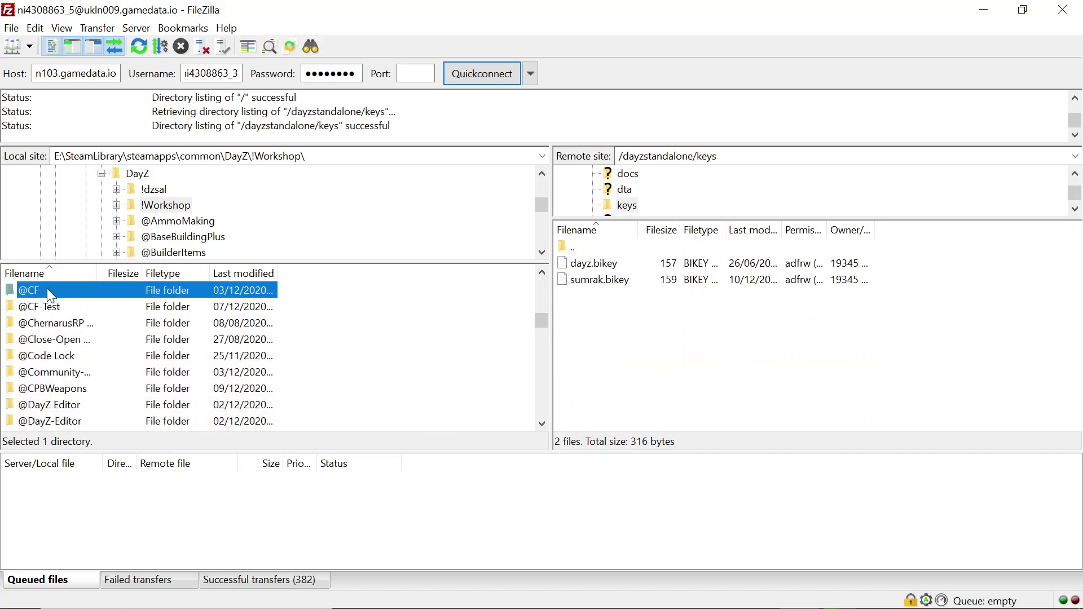
pyautogui.doubleClick(46, 288)
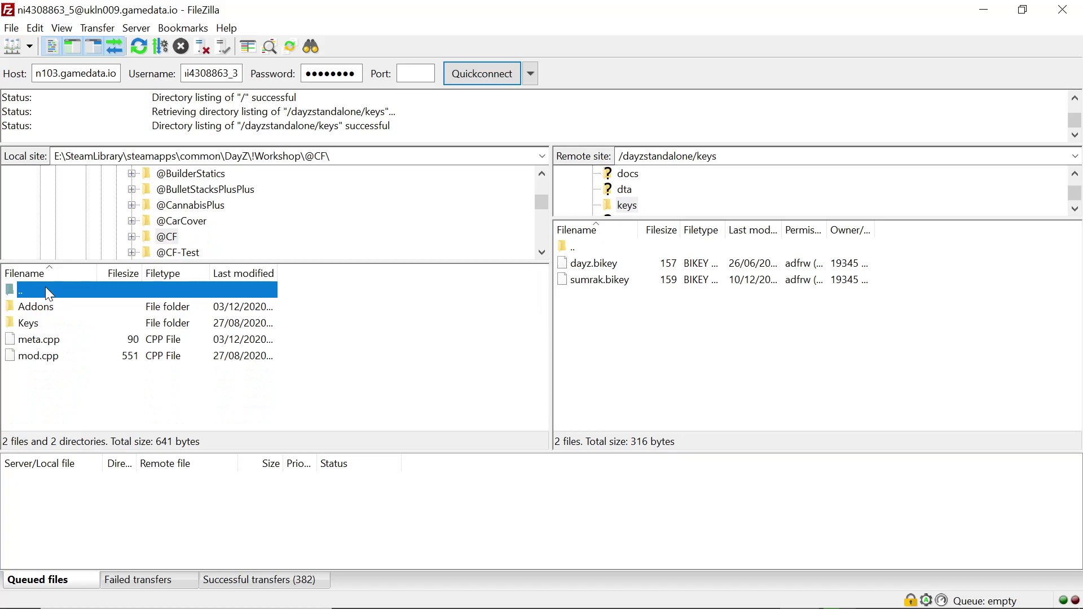
pyautogui.click(46, 324)
pyautogui.click(59, 316)
pyautogui.click(115, 320)
pyautogui.doubleClick(117, 324)
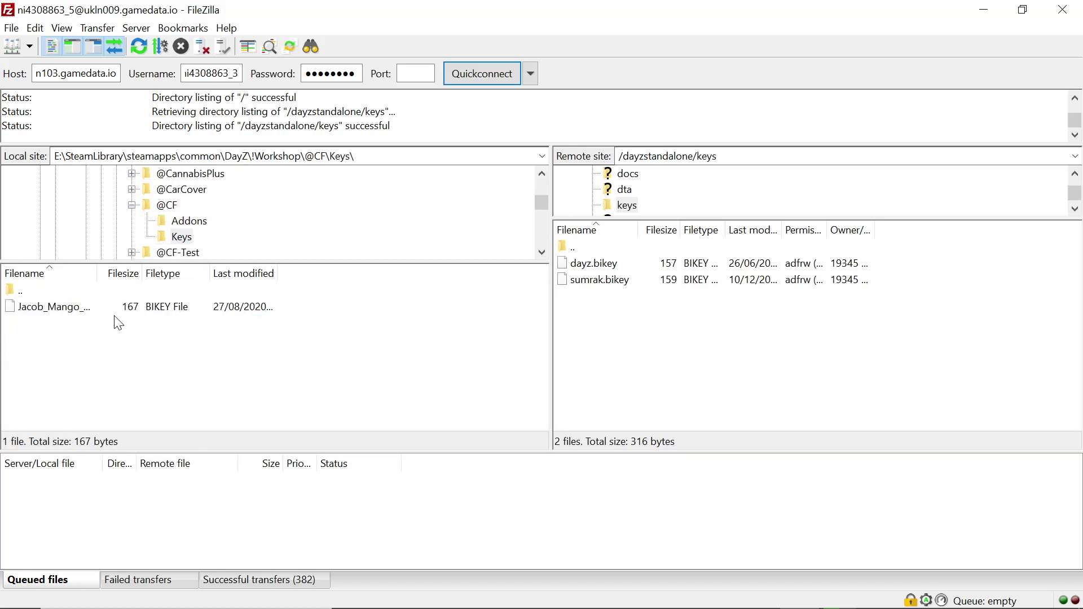
pyautogui.click(572, 251)
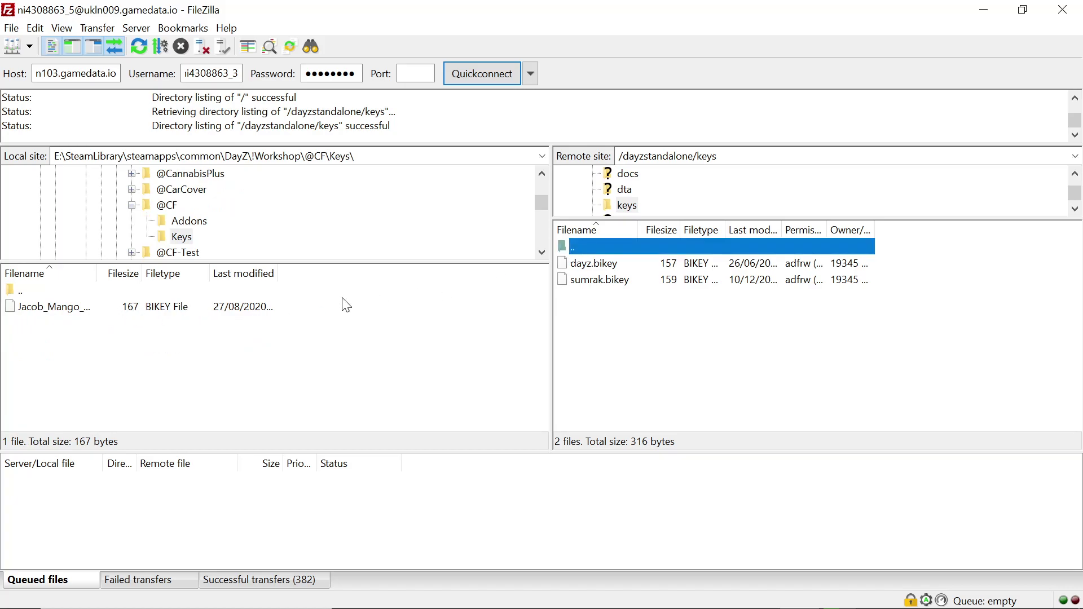
pyautogui.rightClick(43, 314)
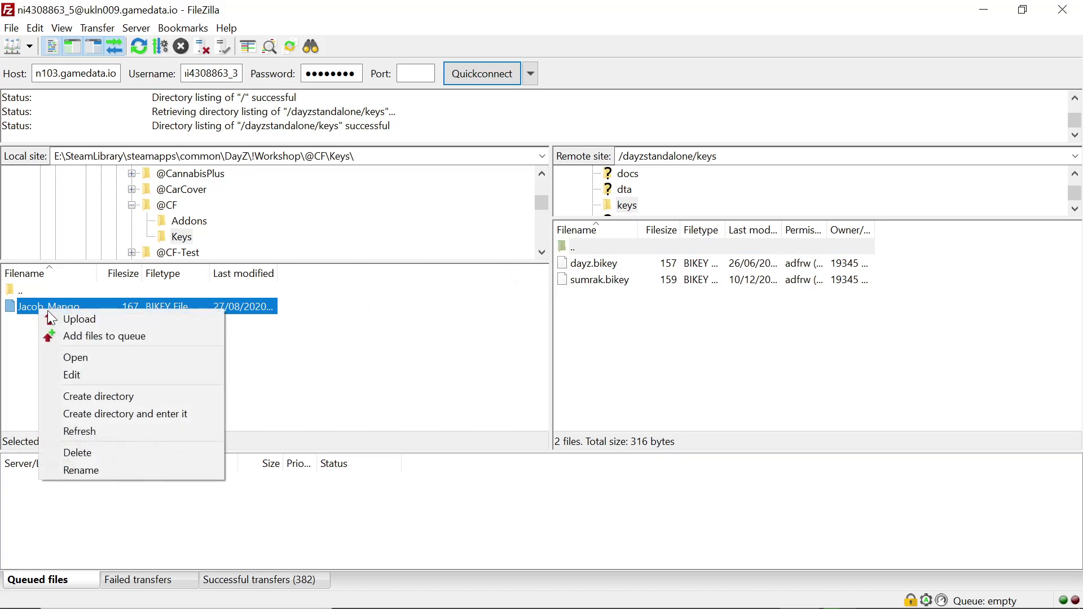
pyautogui.click(79, 316)
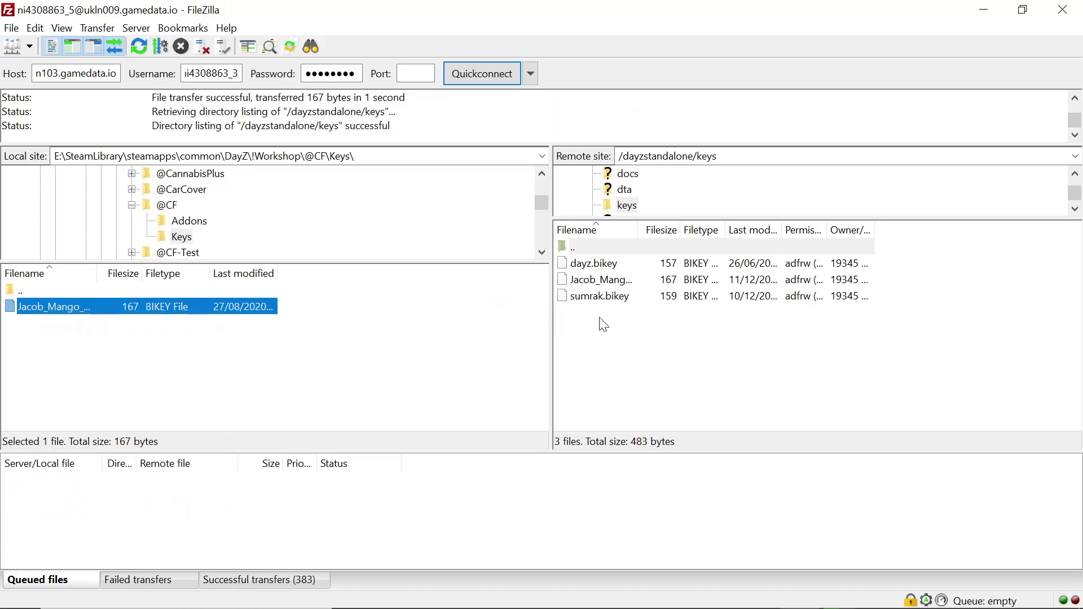
pyautogui.press('BackSpace')
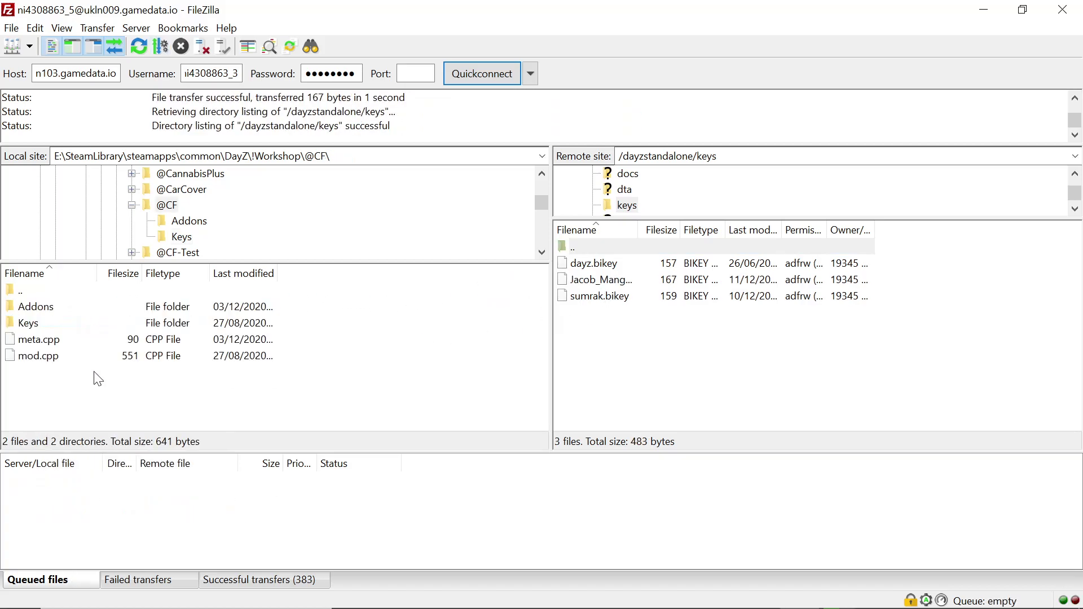
pyautogui.press('BackSpace')
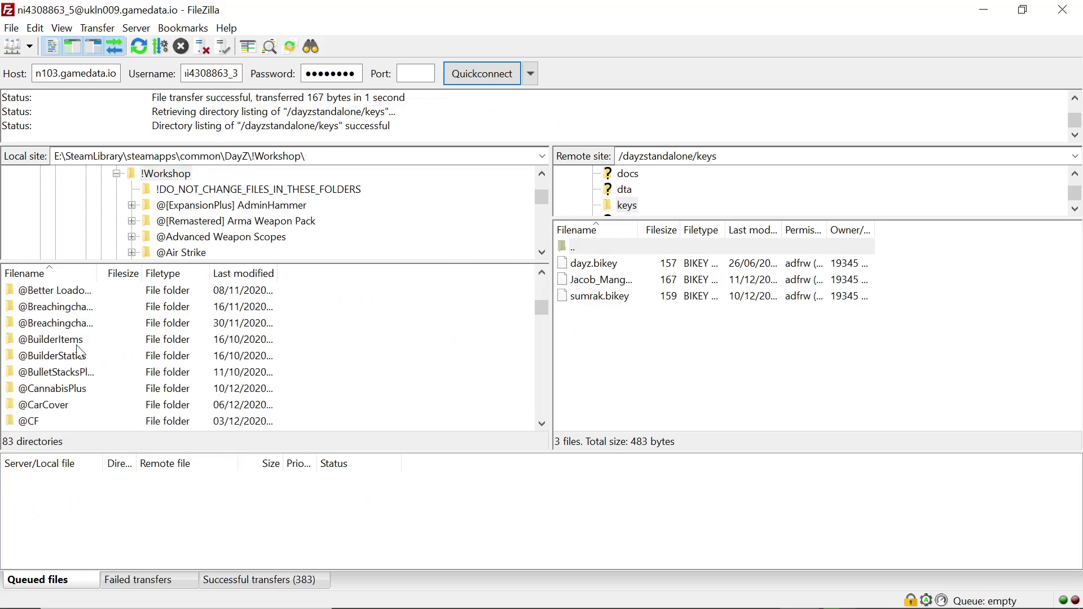
pyautogui.scroll(2, 79, 361)
pyautogui.scroll(-3, 78, 355)
pyautogui.scroll(-1, 78, 356)
pyautogui.click(59, 407)
pyautogui.doubleClick(56, 408)
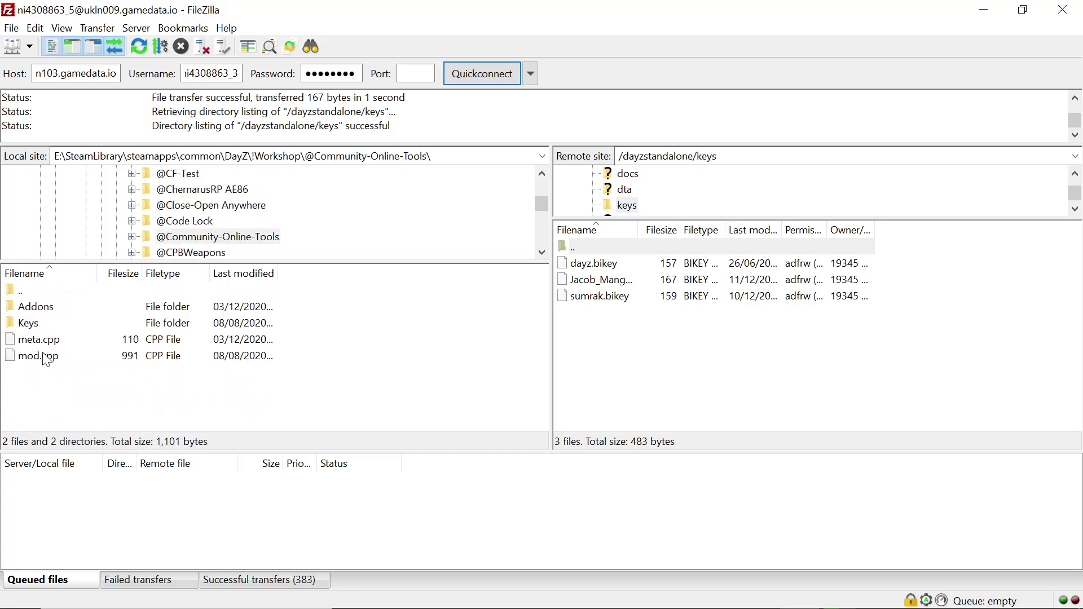
pyautogui.click(46, 332)
pyautogui.doubleClick(45, 331)
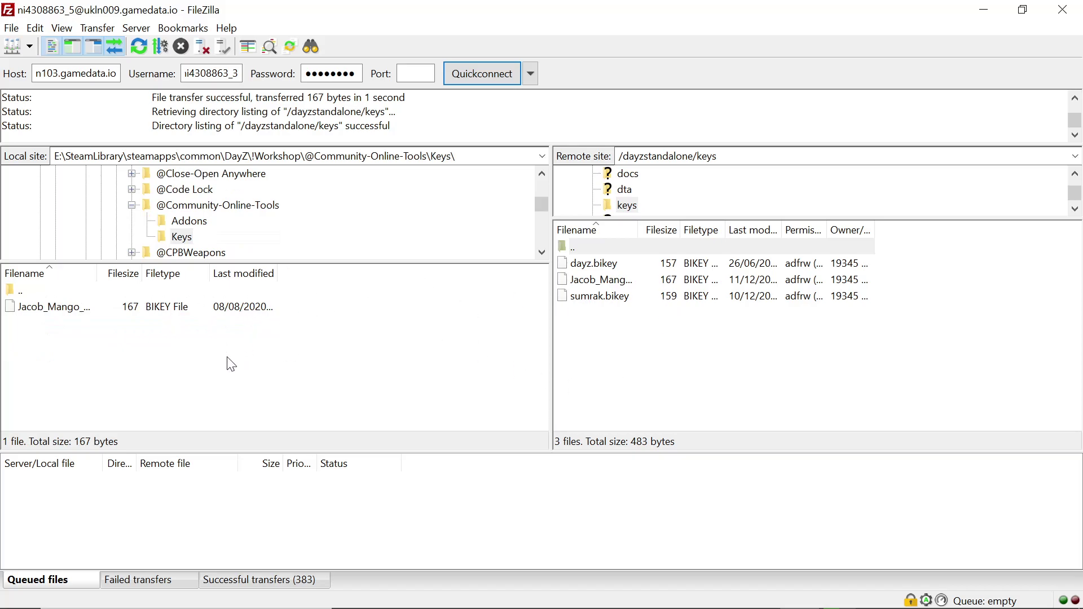
pyautogui.press('BackSpace')
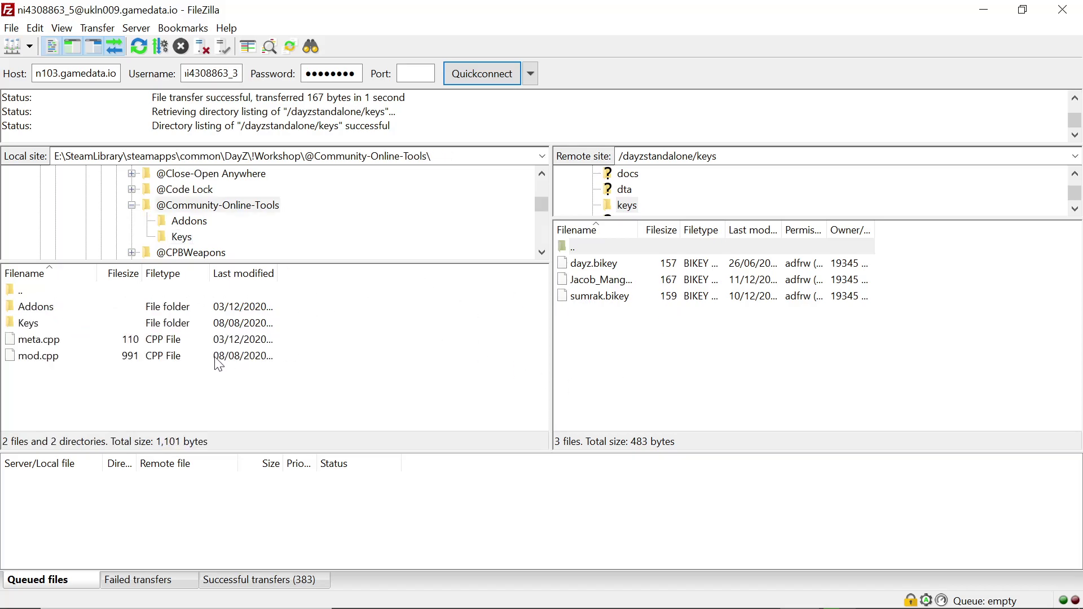
pyautogui.press('BackSpace')
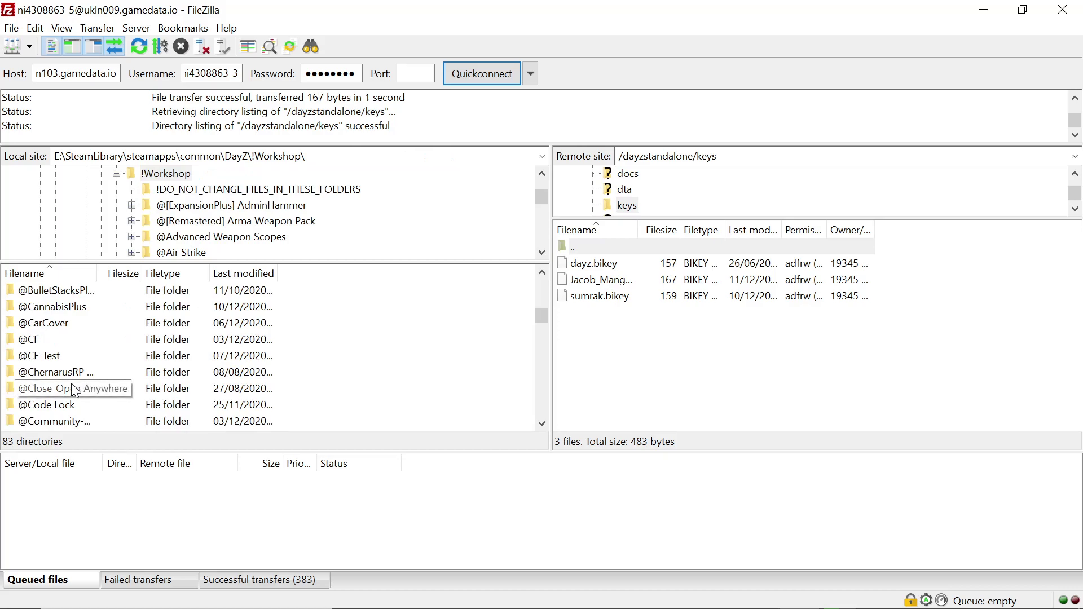
pyautogui.scroll(-2, 72, 390)
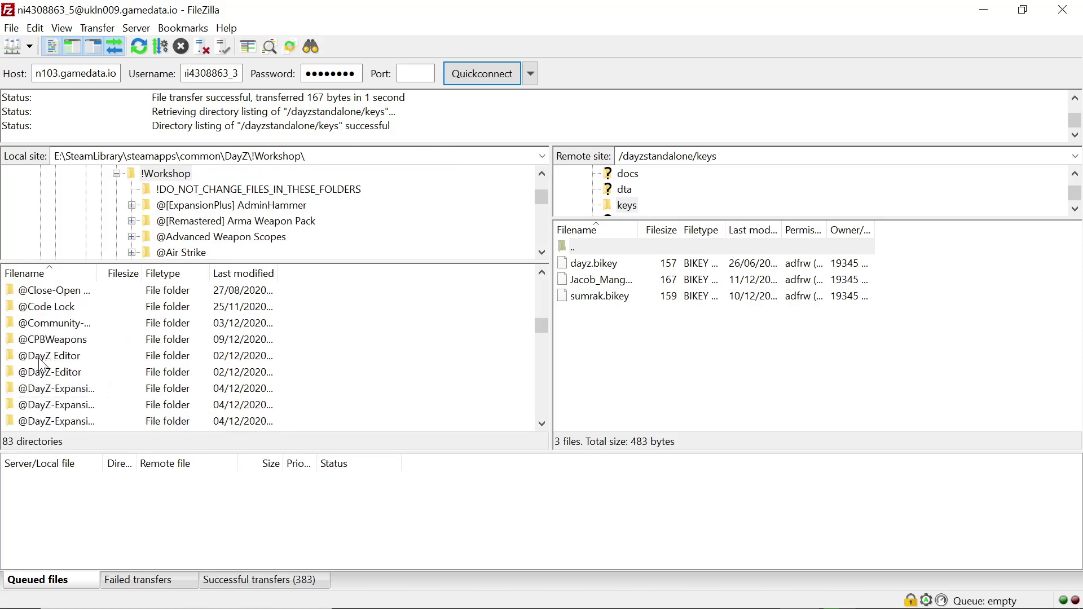
pyautogui.click(48, 395)
pyautogui.doubleClick(47, 390)
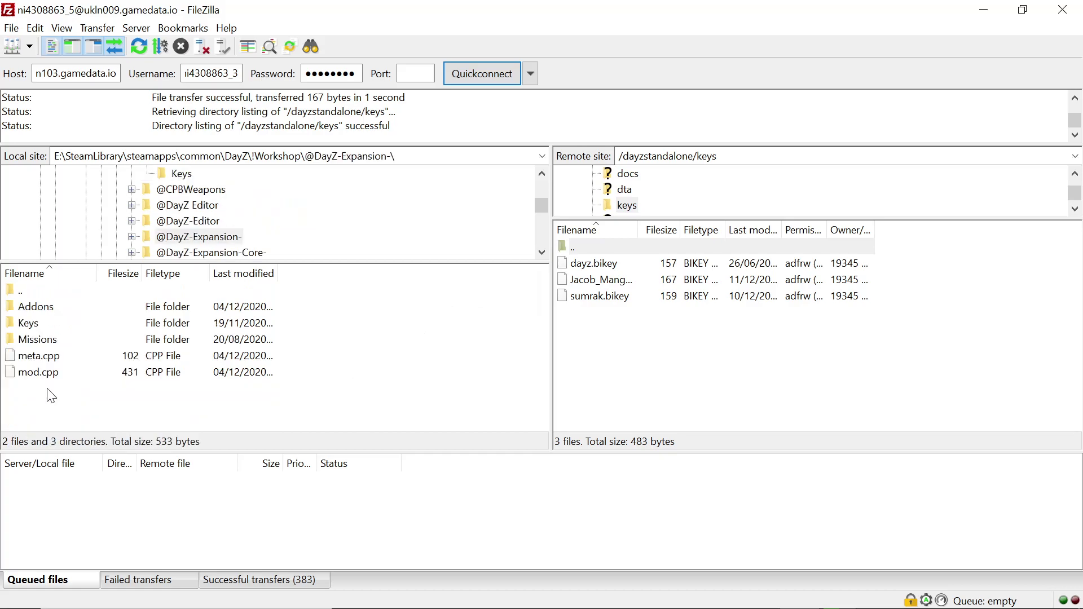
pyautogui.click(46, 327)
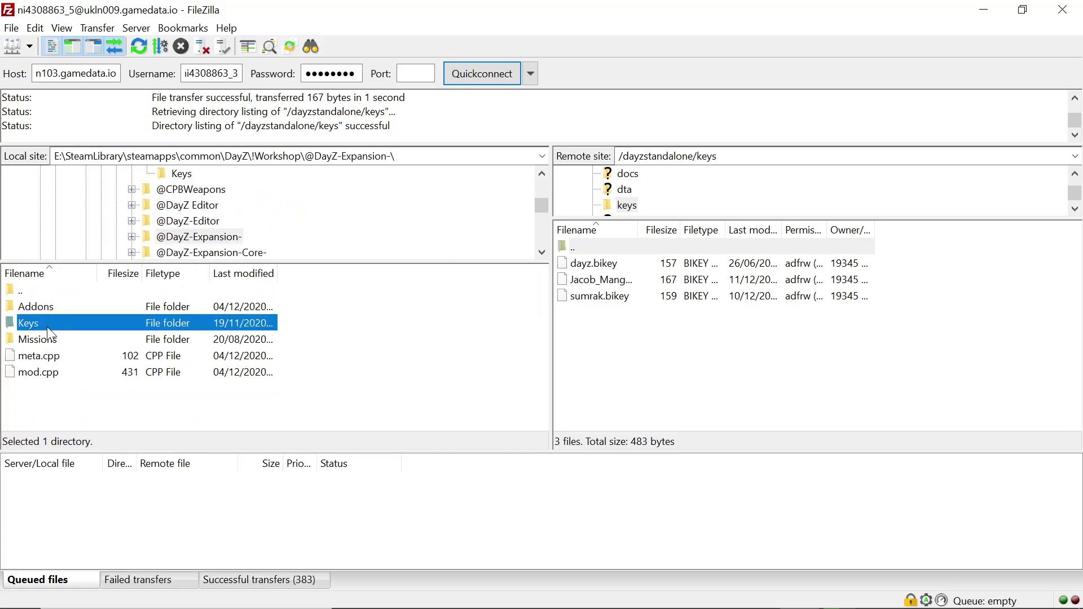
pyautogui.doubleClick(46, 323)
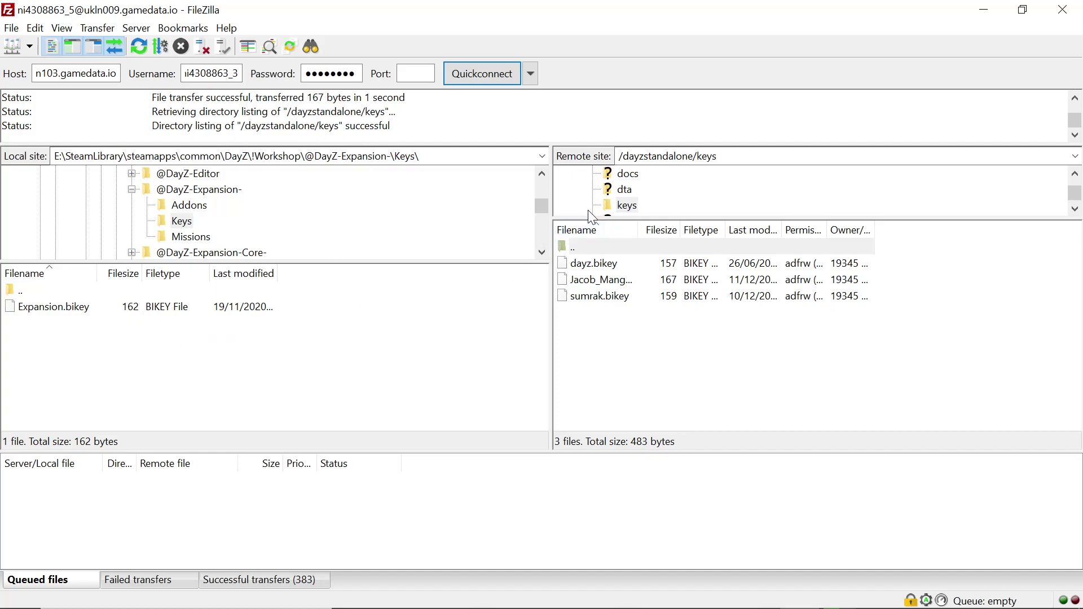
pyautogui.click(584, 248)
pyautogui.rightClick(78, 311)
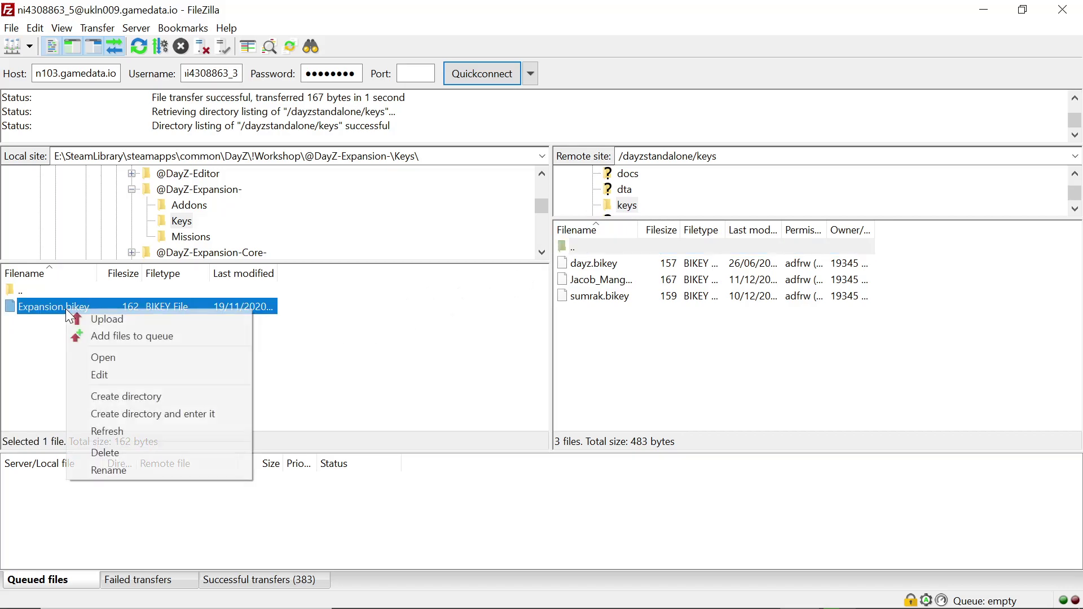
pyautogui.click(116, 321)
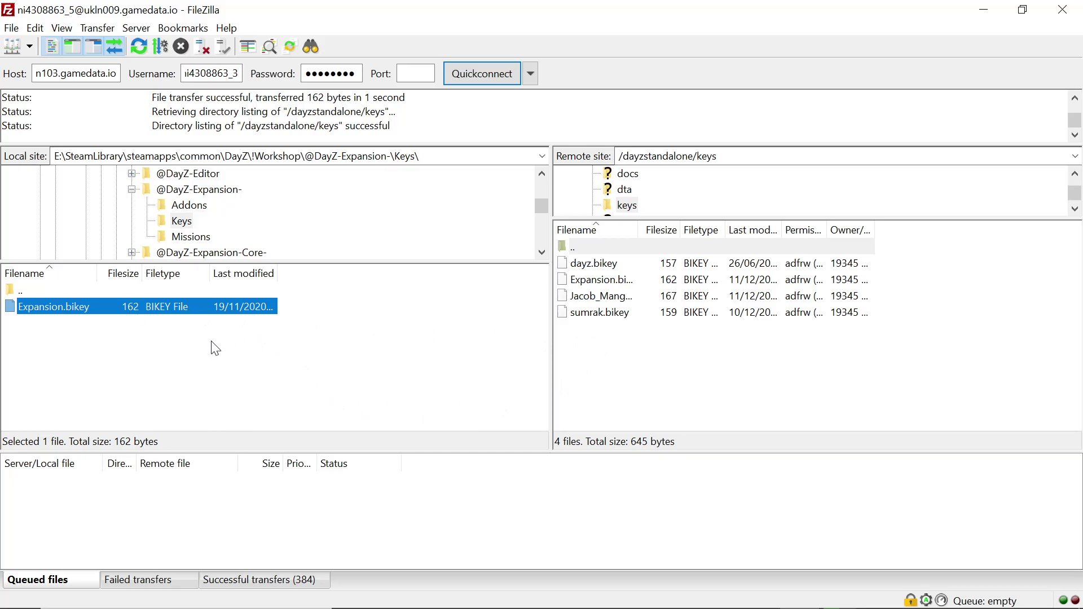
pyautogui.press('BackSpace')
pyautogui.press('BackSpace')
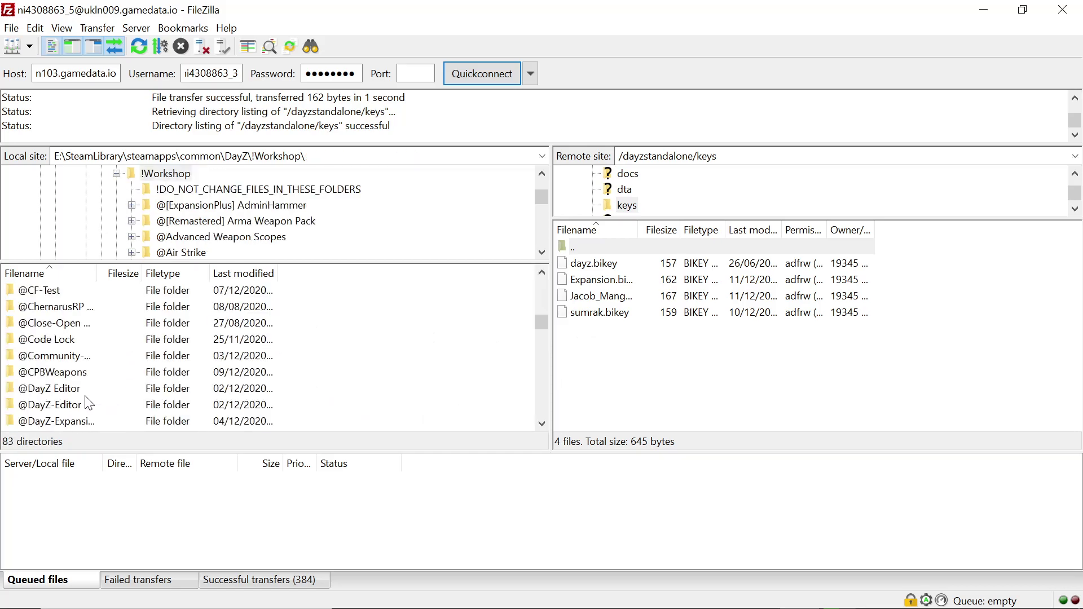
pyautogui.scroll(-2, 79, 395)
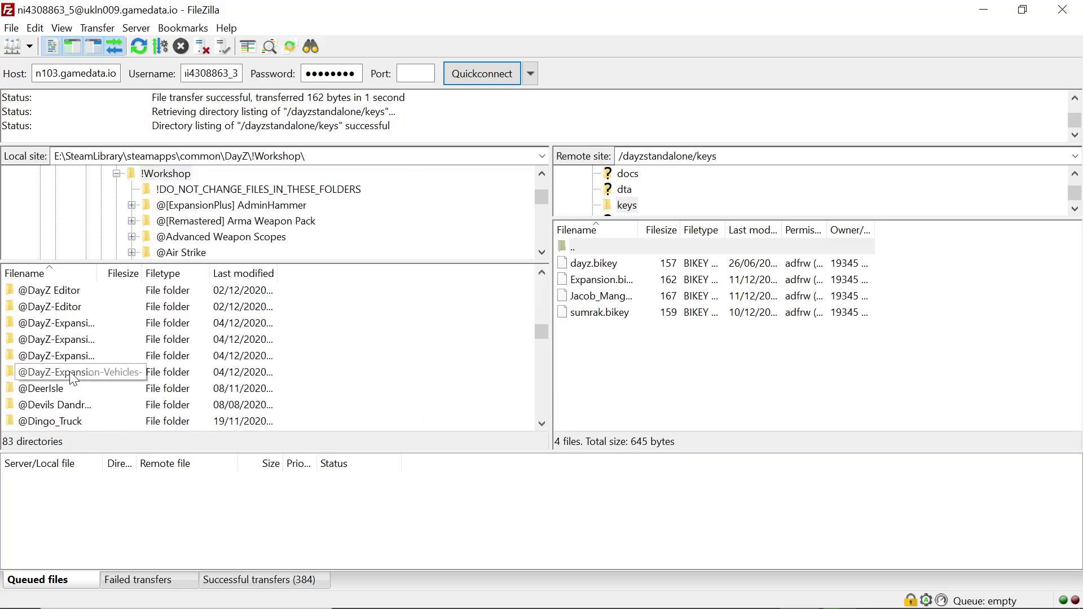
pyautogui.click(72, 375)
pyautogui.doubleClick(69, 367)
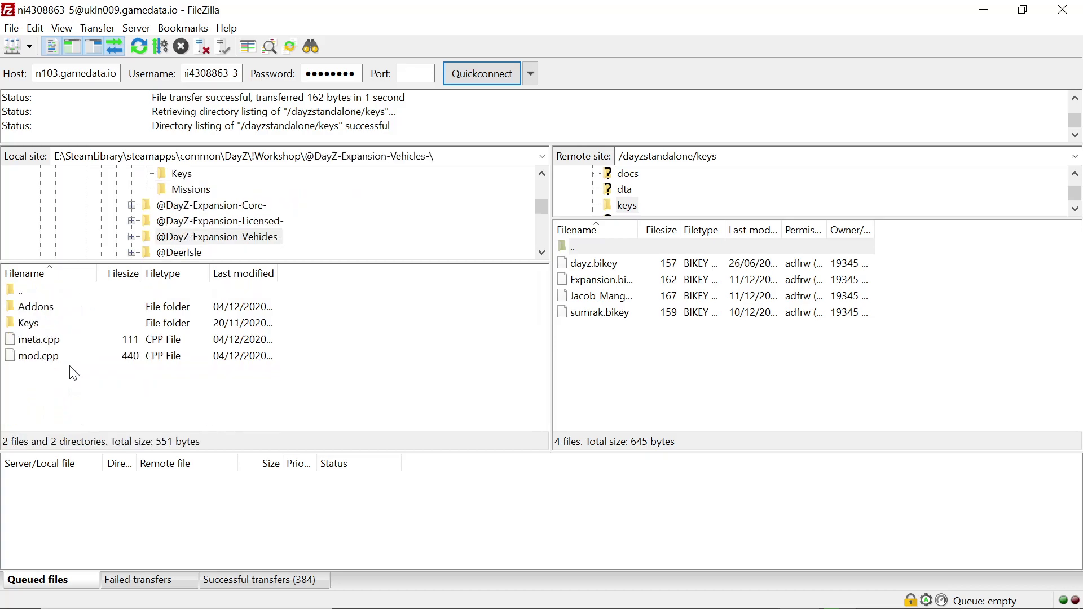
pyautogui.click(73, 332)
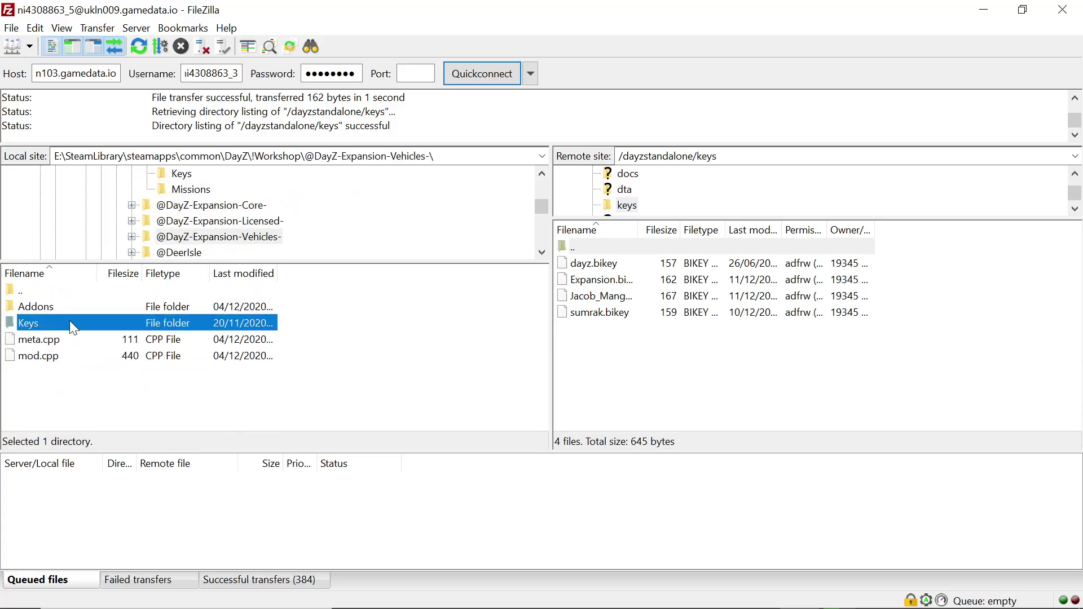
pyautogui.doubleClick(70, 323)
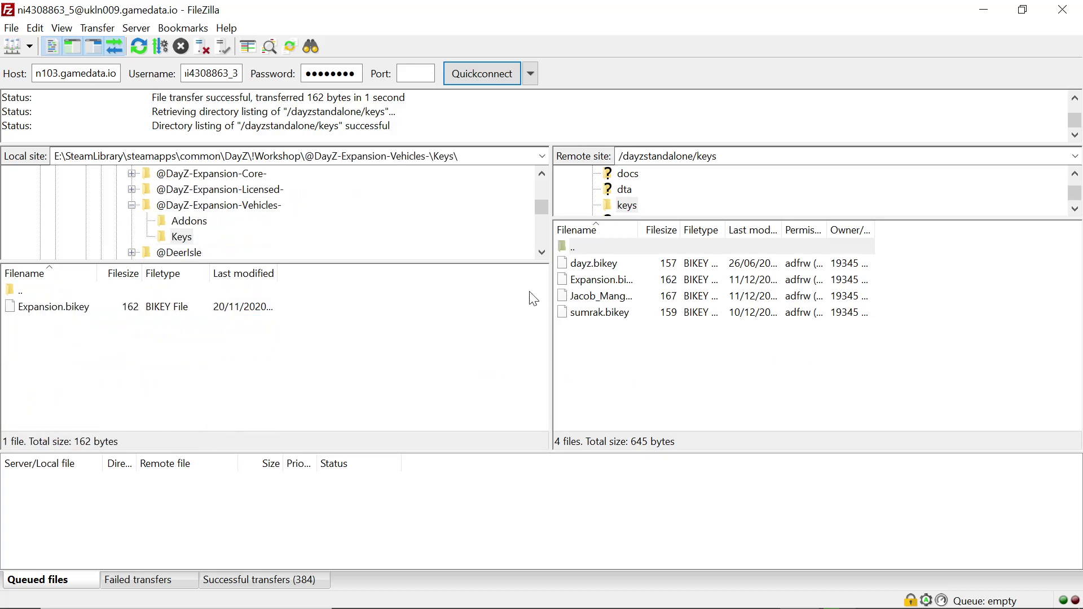
pyautogui.press('BackSpace')
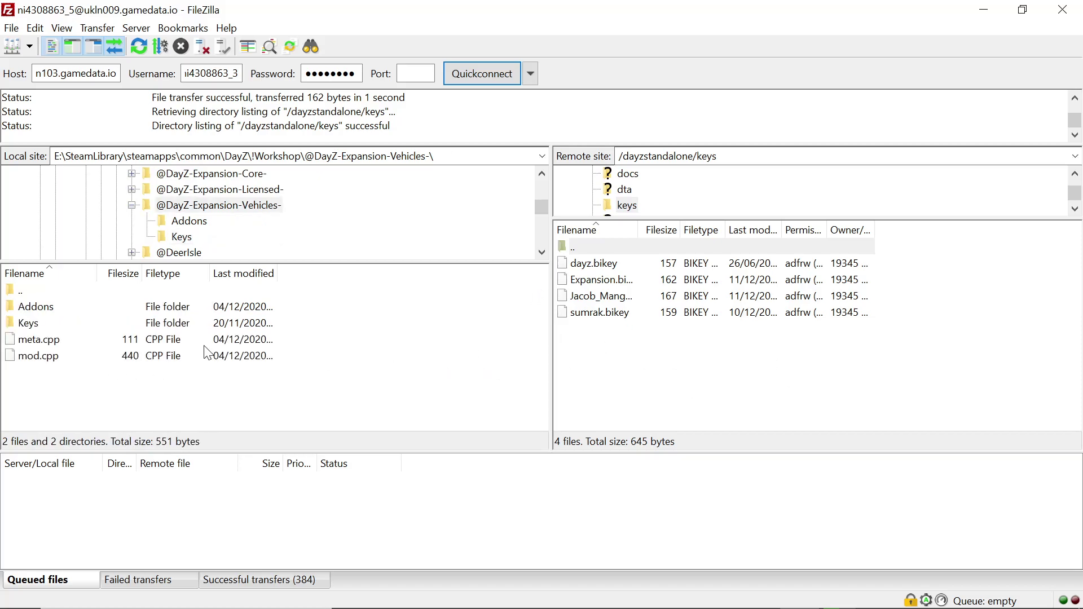
pyautogui.press('BackSpace')
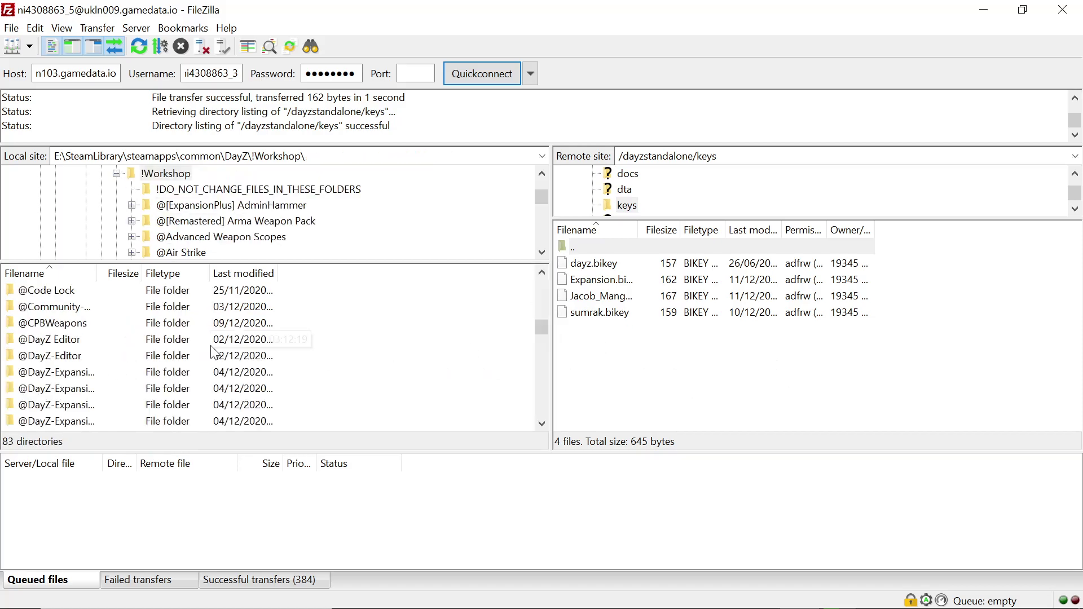
pyautogui.click(721, 352)
pyautogui.press('BackSpace')
pyautogui.scroll(3, 655, 294)
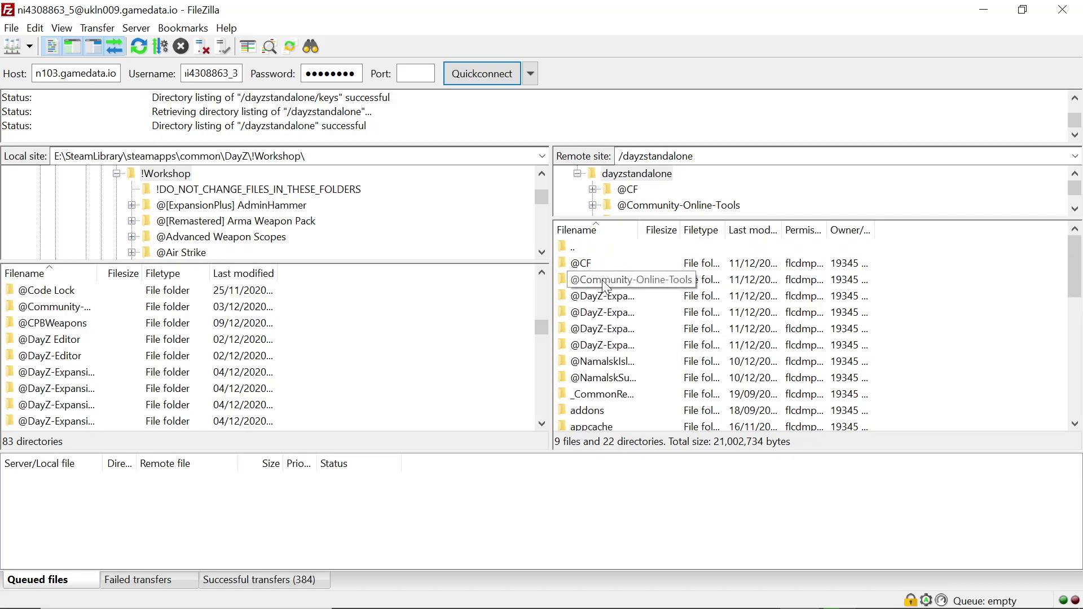
pyautogui.click(584, 263)
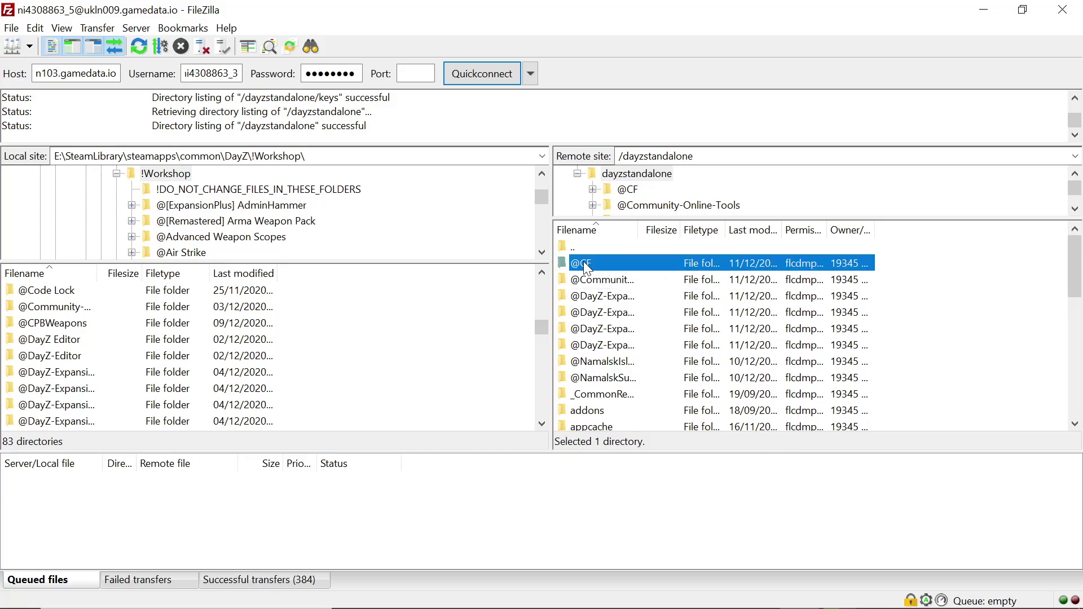
pyautogui.click(584, 262)
pyautogui.hotkey('ctrl', 'c')
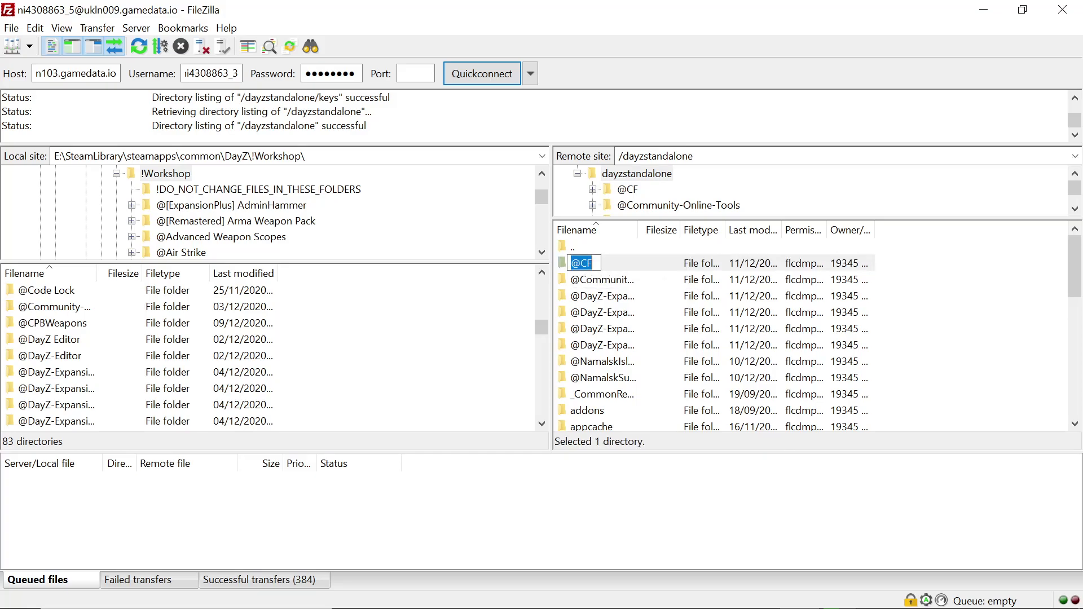
pyautogui.rightClick(584, 263)
pyautogui.click(614, 310)
pyautogui.press('Escape')
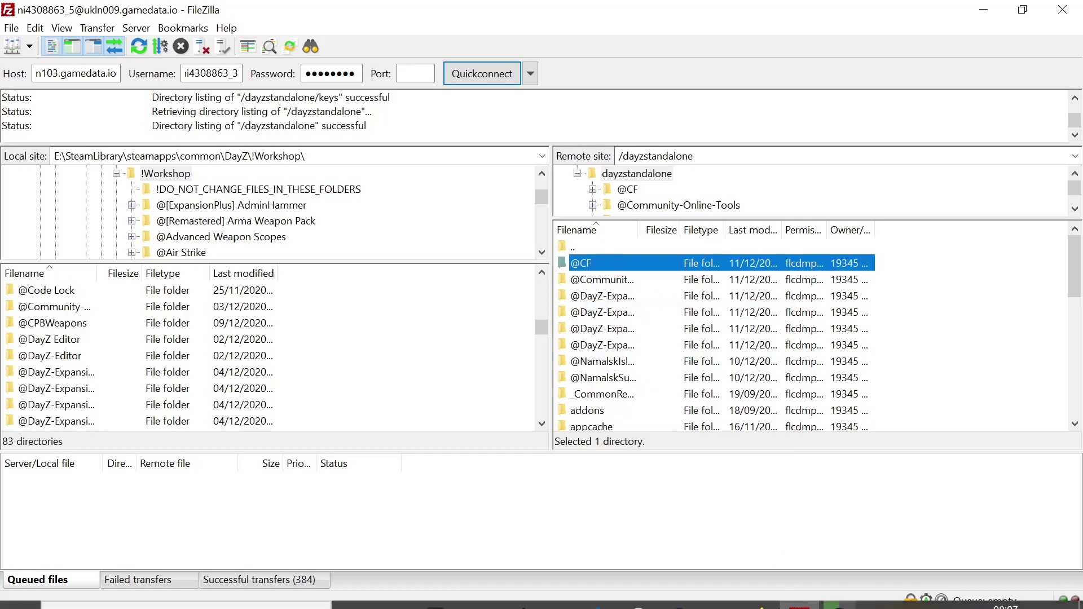
# Step: Open the server's General settings page in the Nitrado dashboard
pyautogui.click(760, 592)
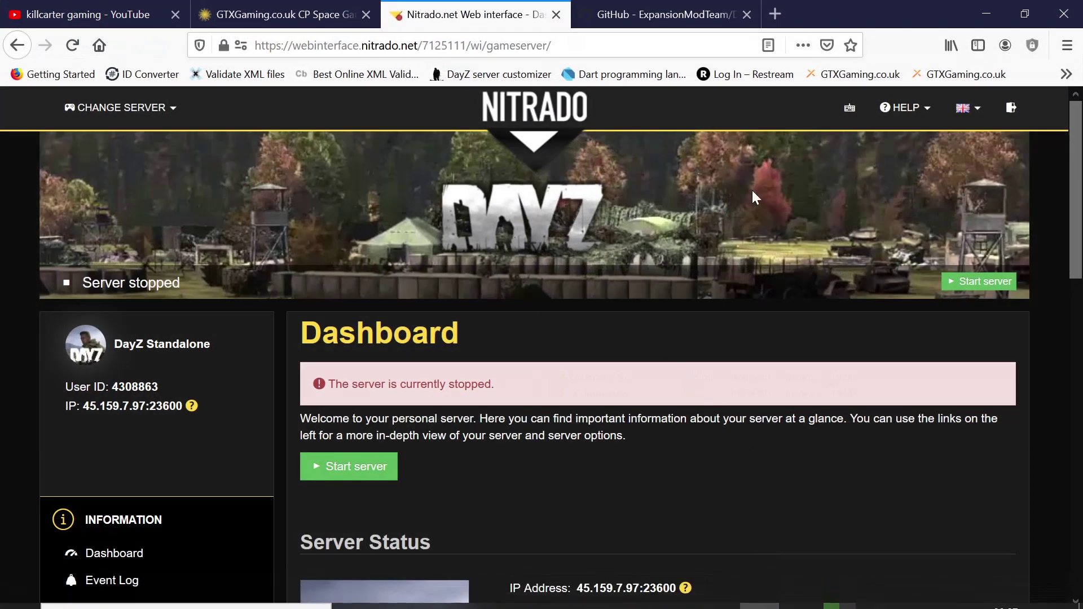
pyautogui.scroll(-7, 203, 416)
pyautogui.scroll(4, 113, 384)
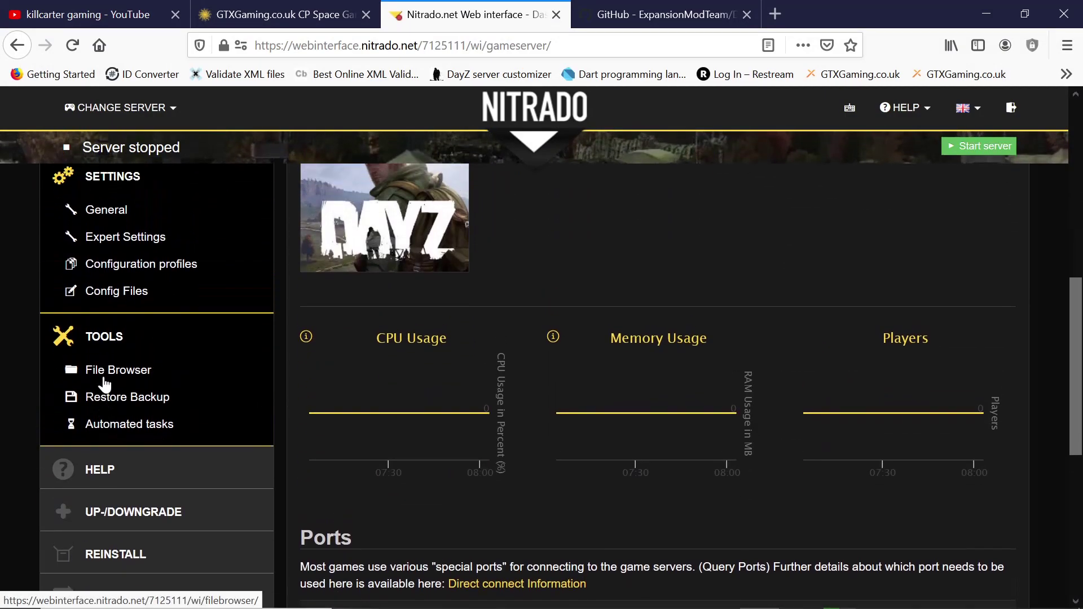
pyautogui.click(104, 424)
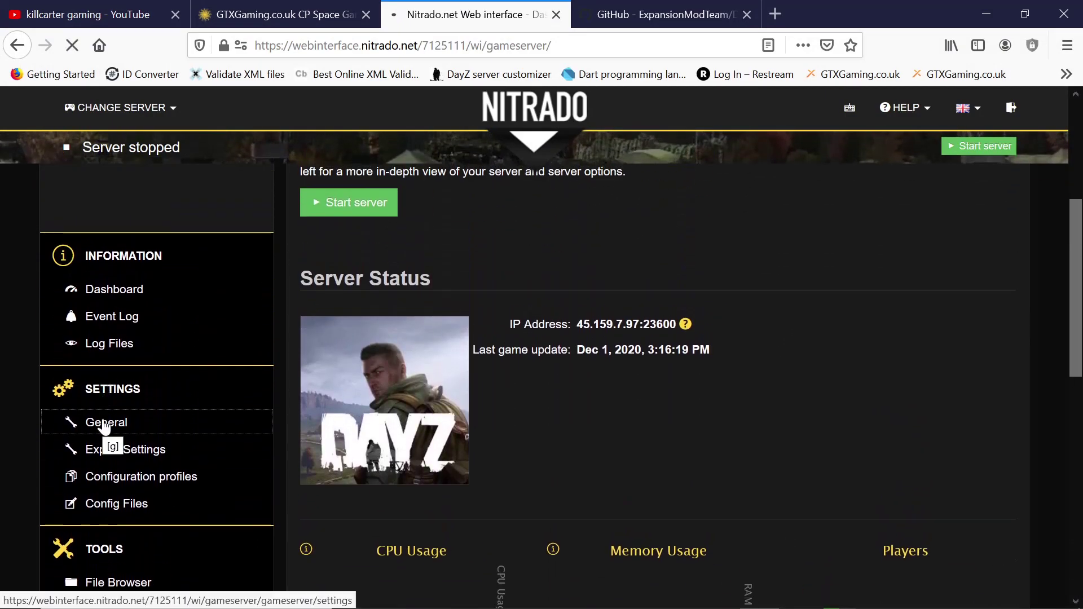
pyautogui.scroll(-15, 634, 364)
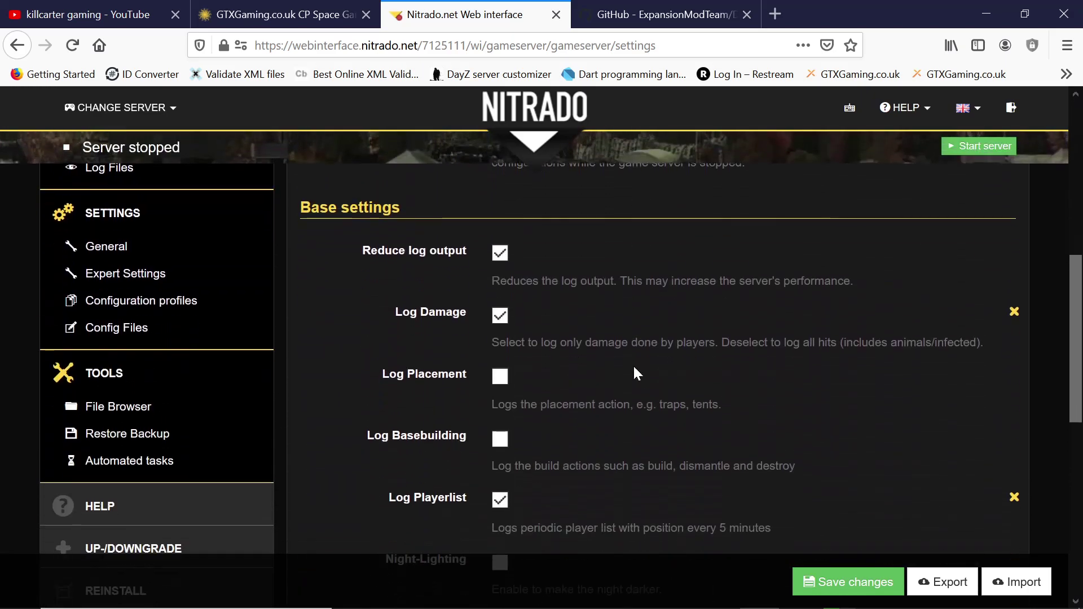
pyautogui.scroll(-1, 634, 373)
pyautogui.click(697, 392)
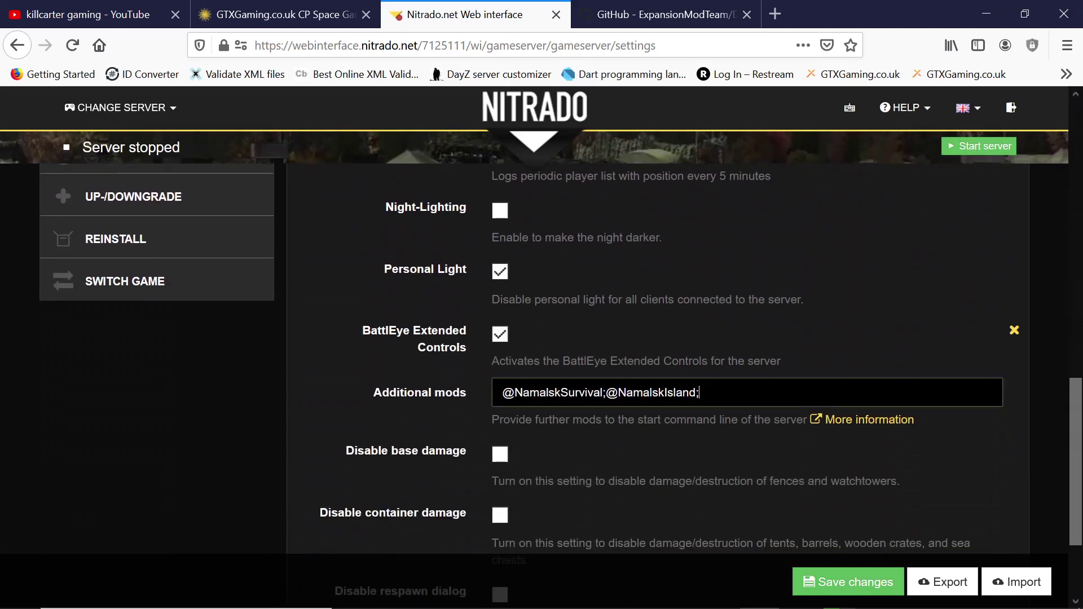
pyautogui.rightClick(716, 394)
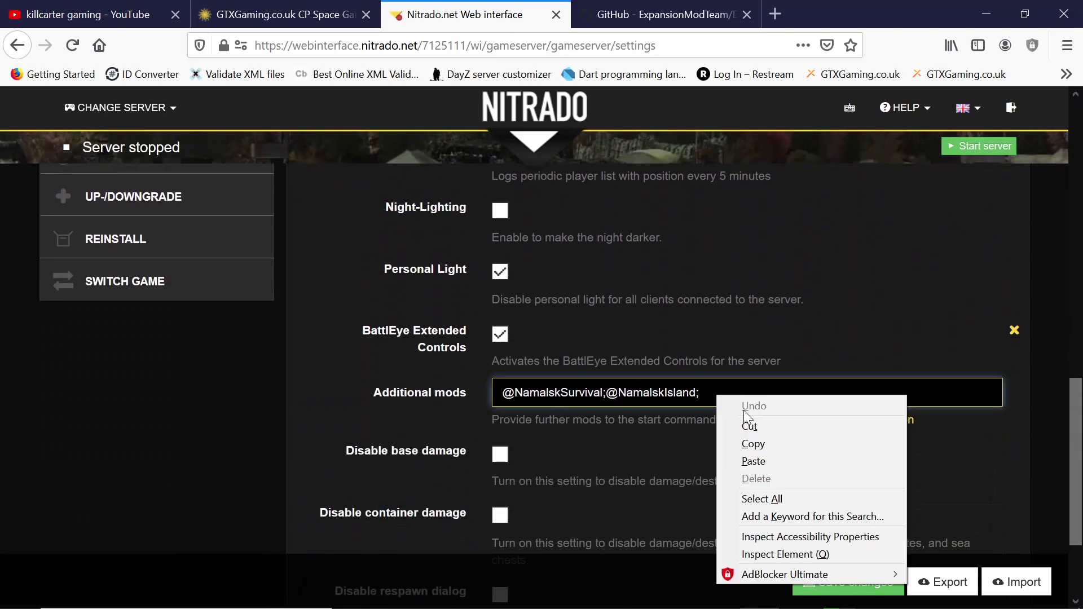
pyautogui.click(763, 461)
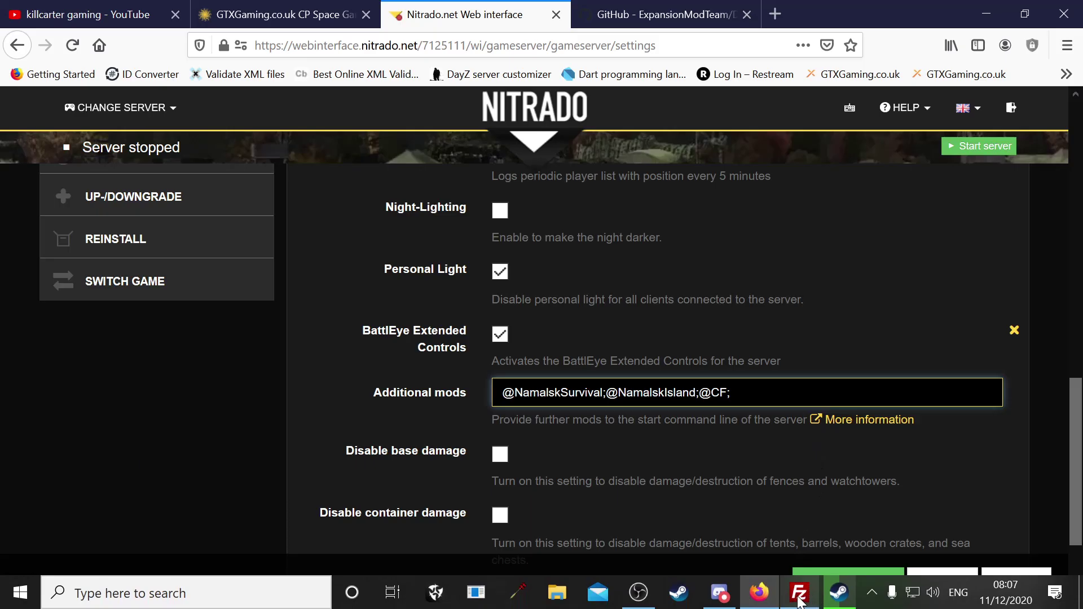
pyautogui.click(800, 594)
pyautogui.click(605, 284)
pyautogui.click(604, 280)
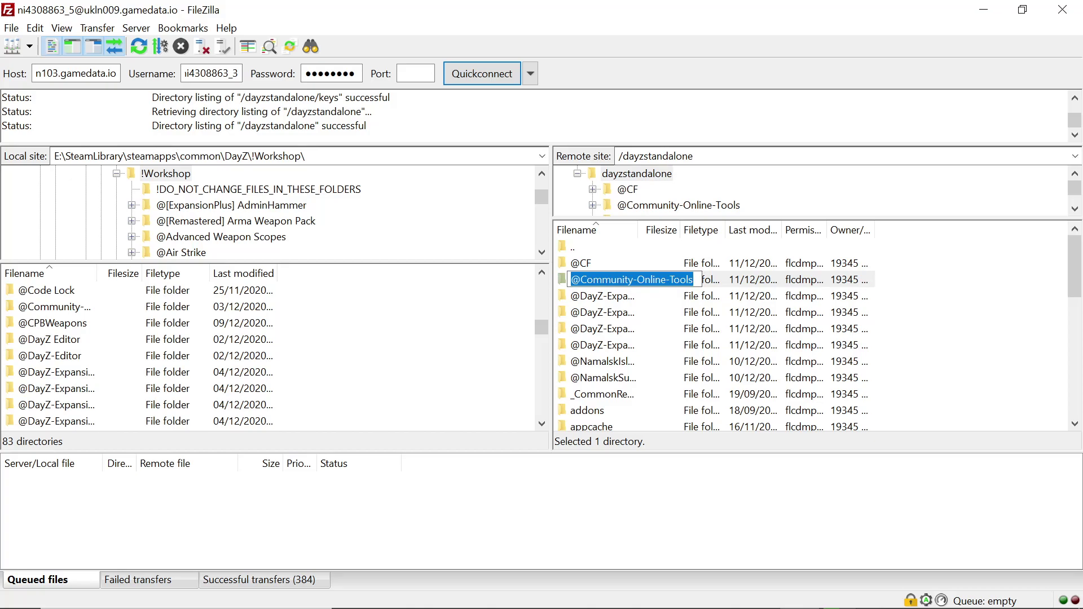
pyautogui.click(671, 279)
pyautogui.press('BackSpace')
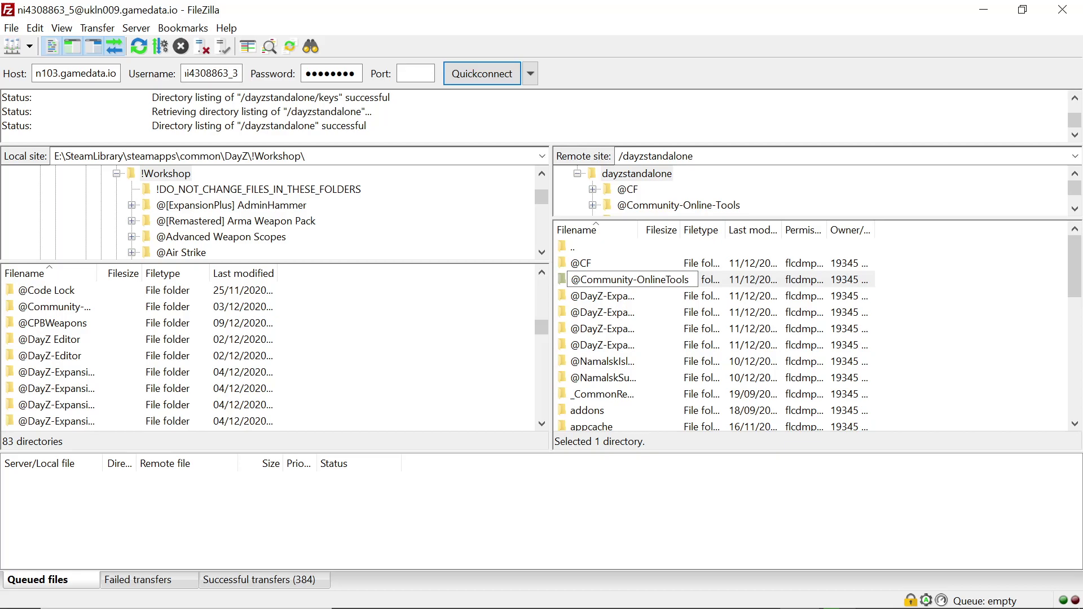
pyautogui.moveTo(633, 280); pyautogui.dragTo(637, 279)
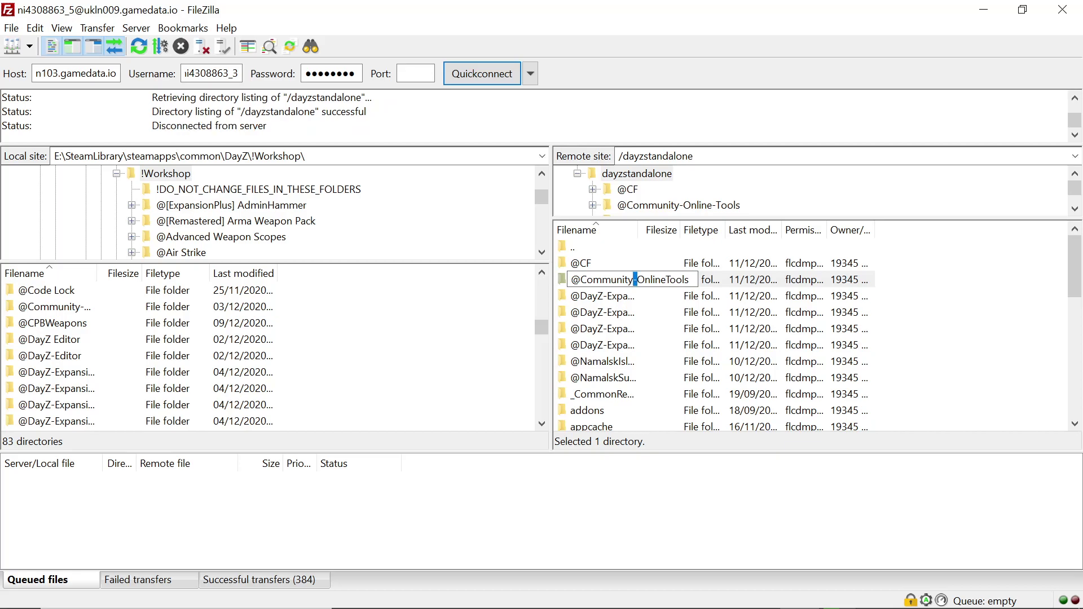
pyautogui.press('BackSpace')
pyautogui.moveTo(686, 279); pyautogui.dragTo(570, 279)
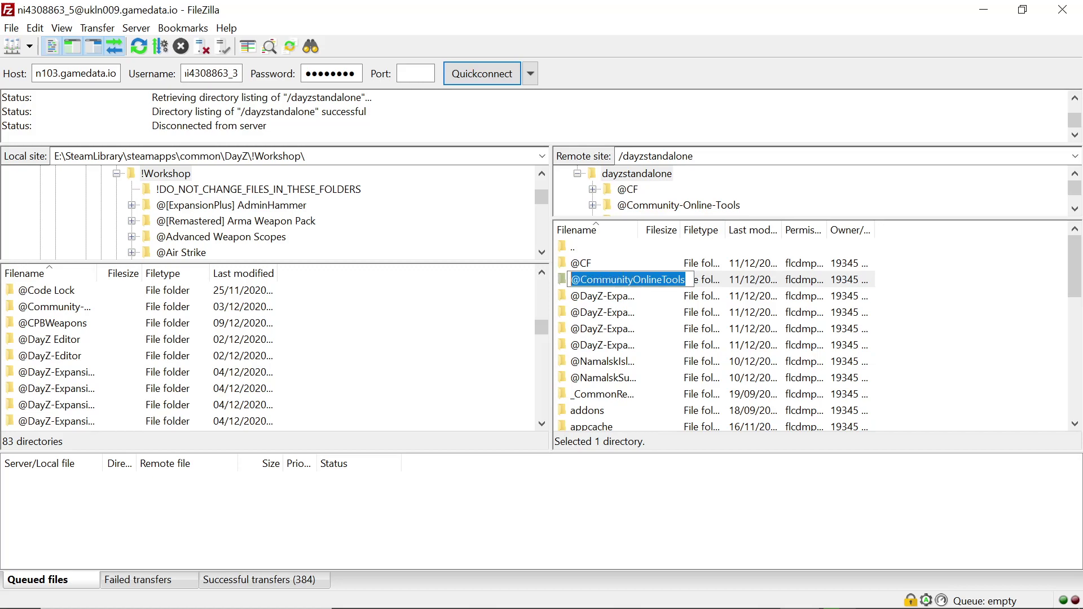
pyautogui.rightClick(616, 280)
pyautogui.click(623, 330)
pyautogui.click(759, 593)
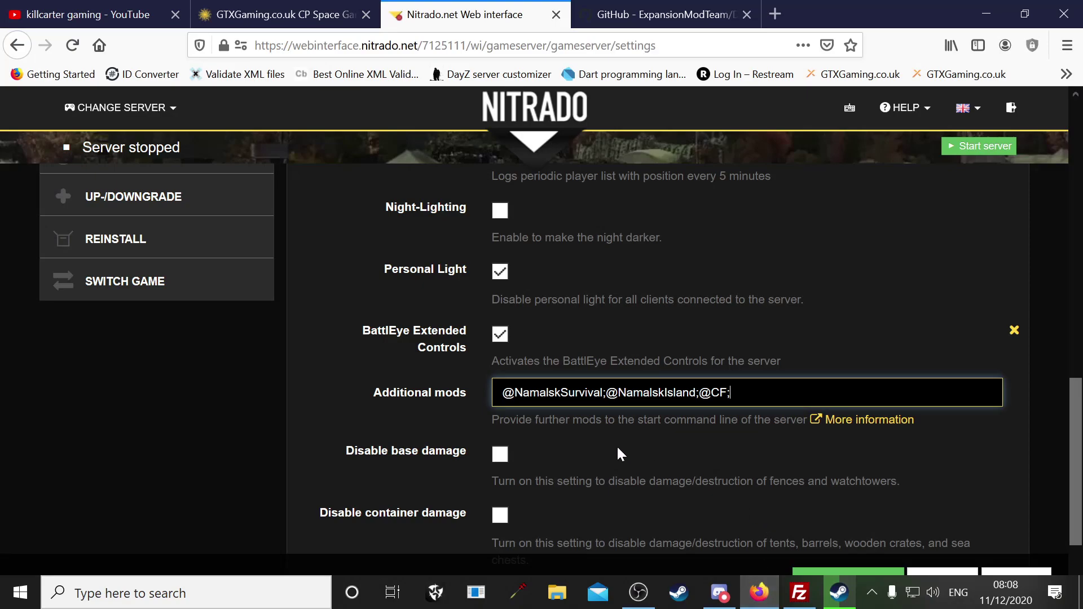
pyautogui.rightClick(756, 400)
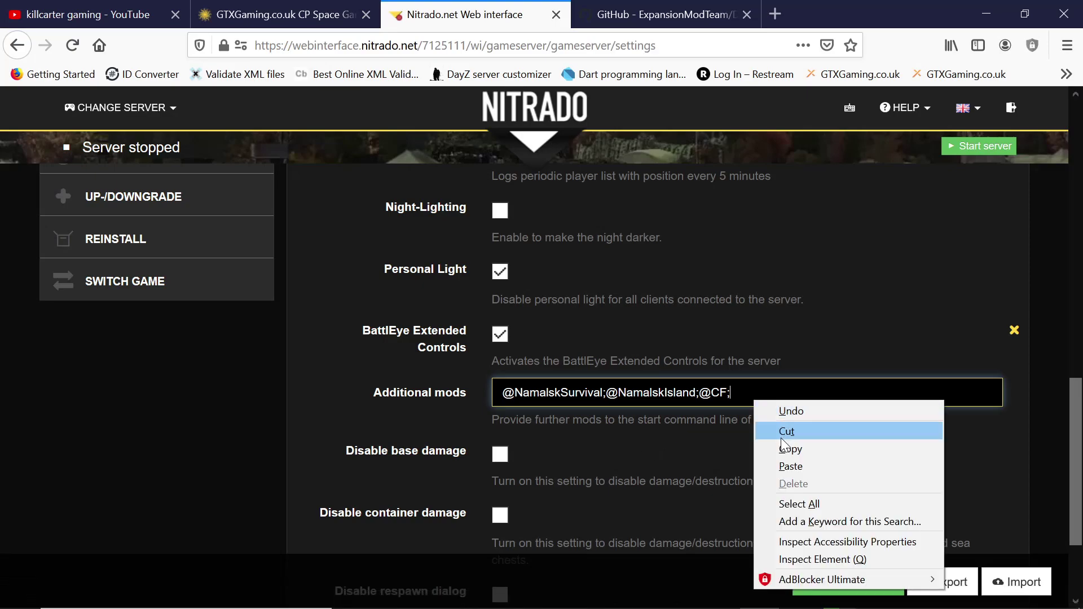
pyautogui.click(789, 467)
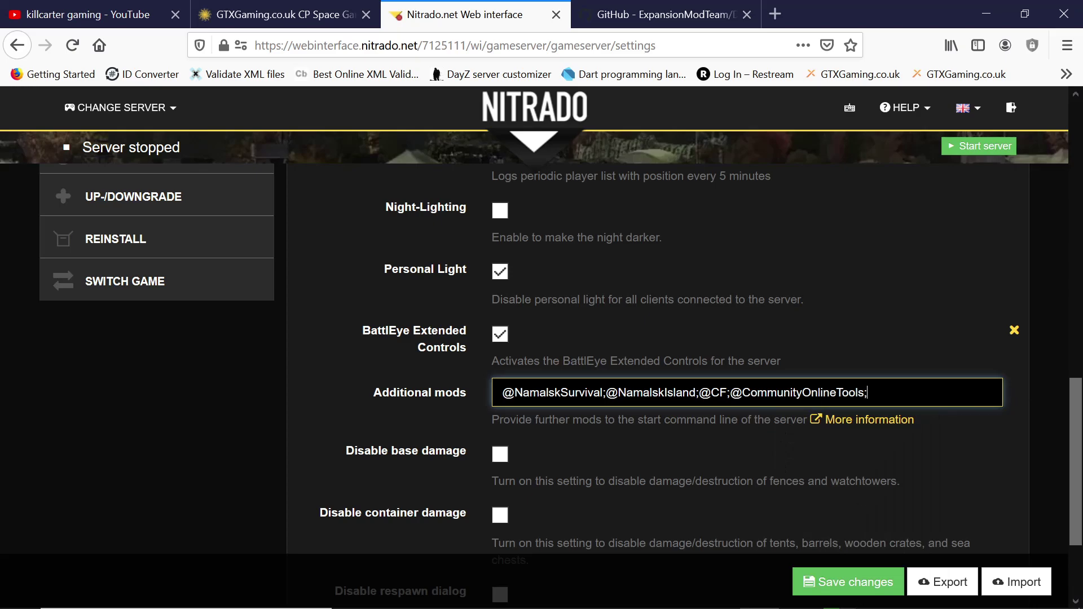
pyautogui.click(800, 602)
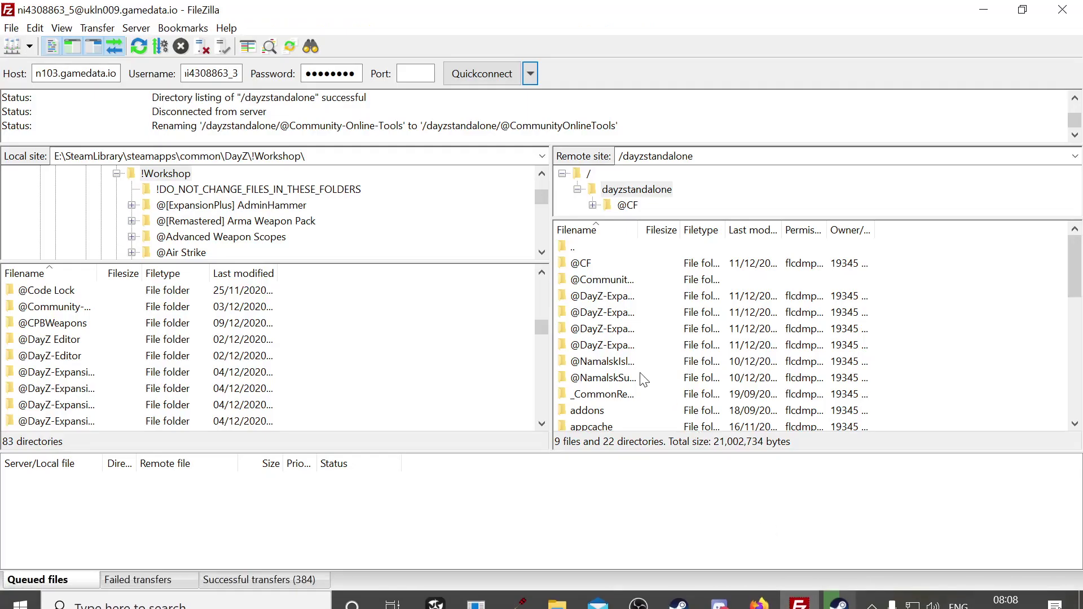
pyautogui.click(599, 301)
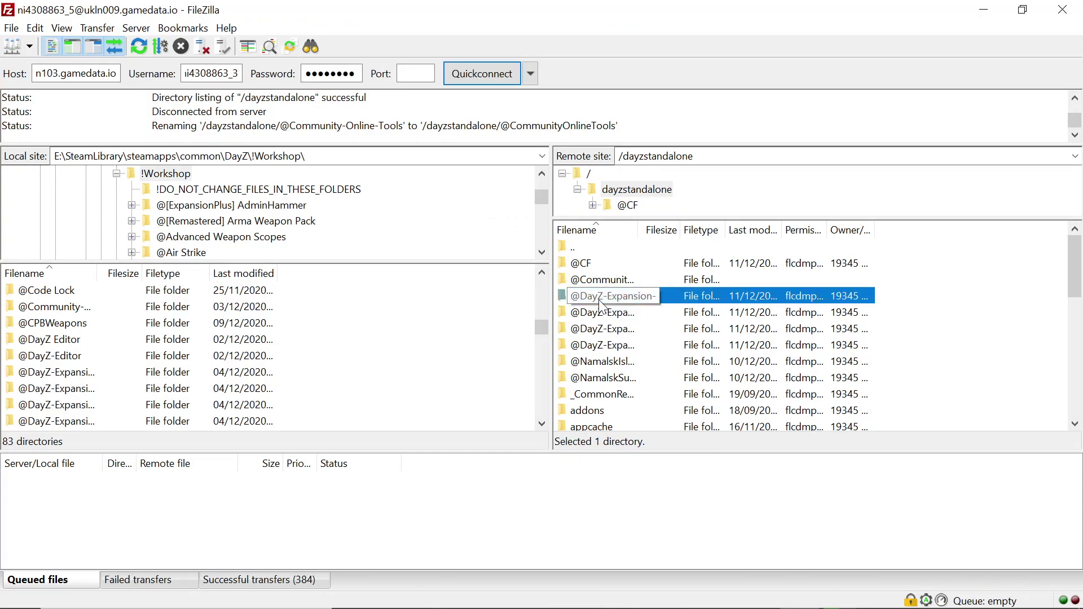
pyautogui.click(601, 306)
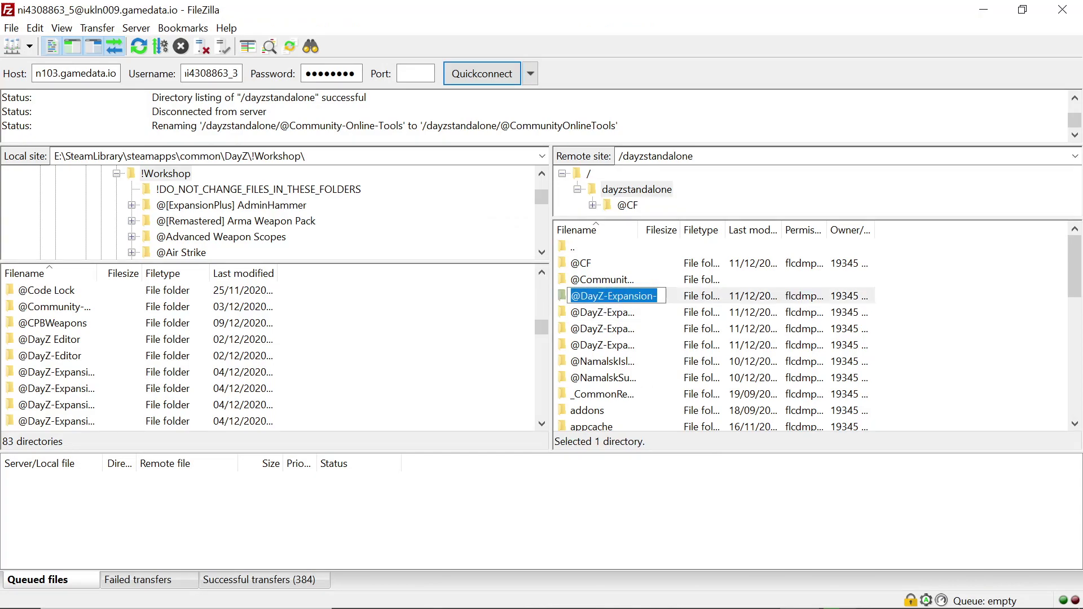
pyautogui.press('End')
pyautogui.press('BackSpace')
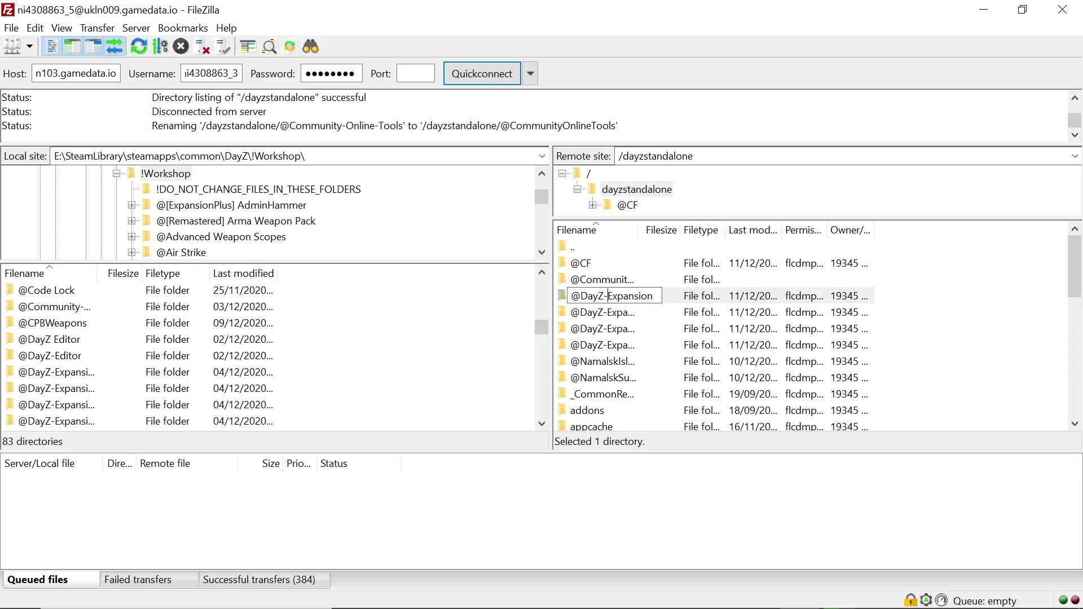
pyautogui.press('BackSpace')
pyautogui.press('End')
pyautogui.hotkey('shift', 'Home')
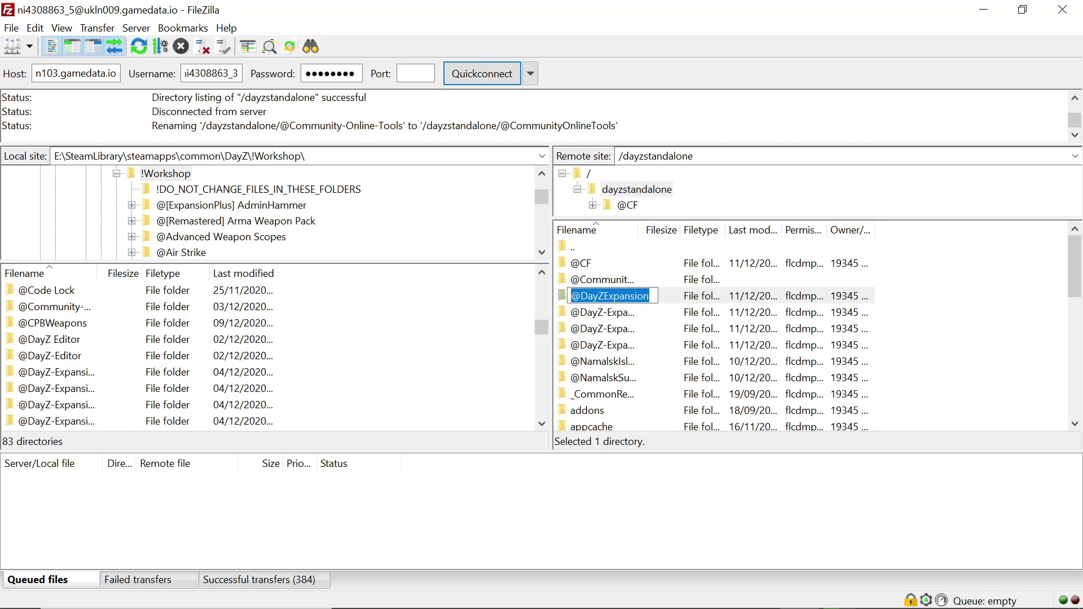
pyautogui.rightClick(595, 300)
pyautogui.click(635, 347)
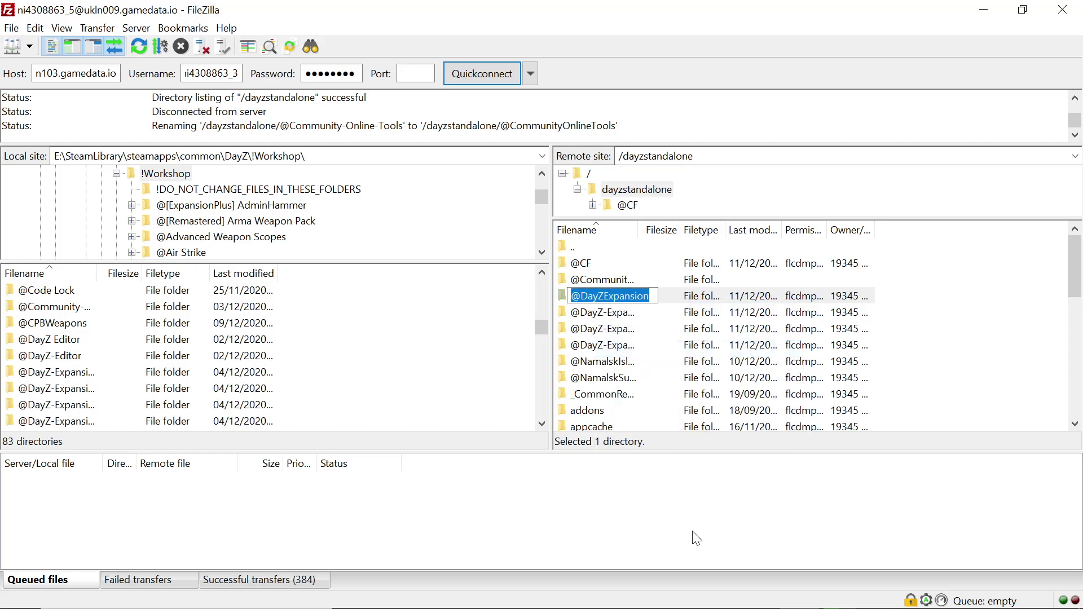